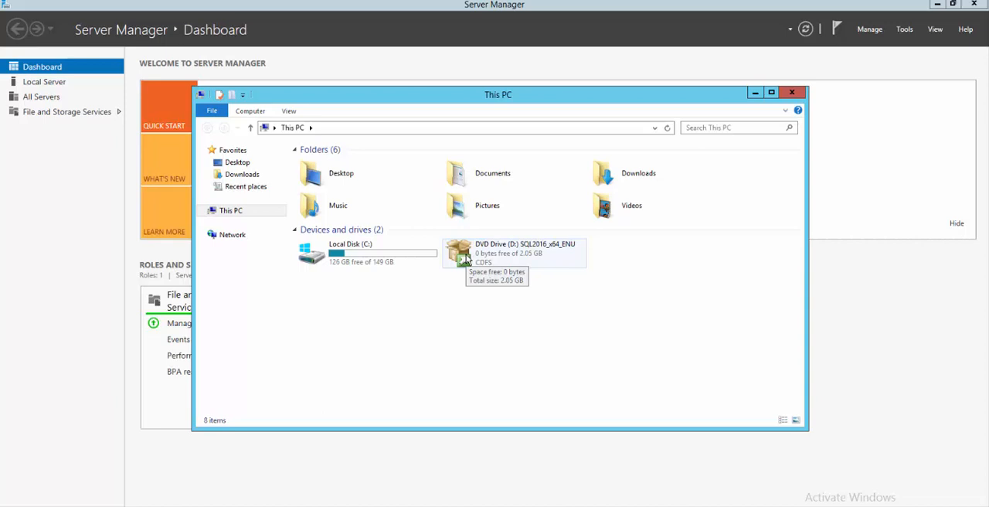
# Step: Launch setup from the SQL2016_x64_ENU disc and start a new SQL Server stand-alone installation
pyautogui.doubleClick(466, 254)
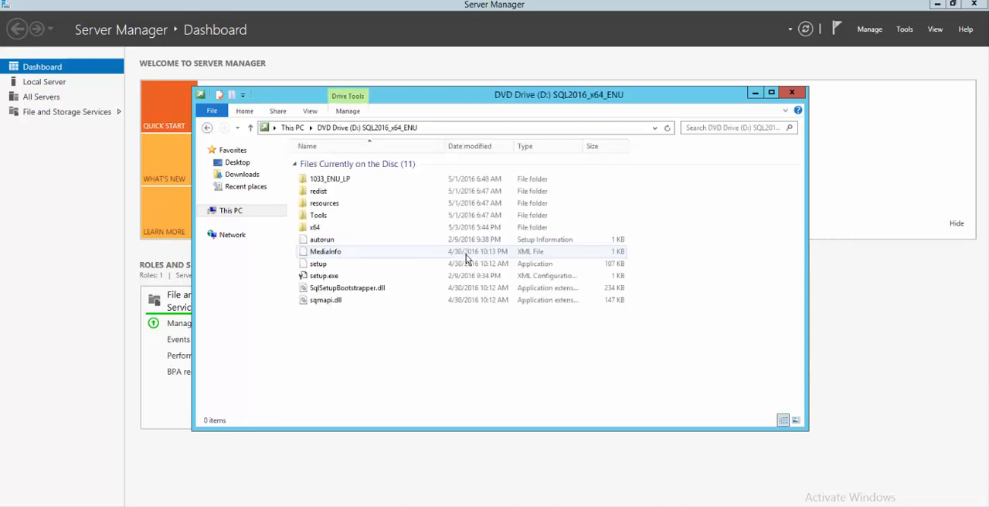
pyautogui.click(323, 267)
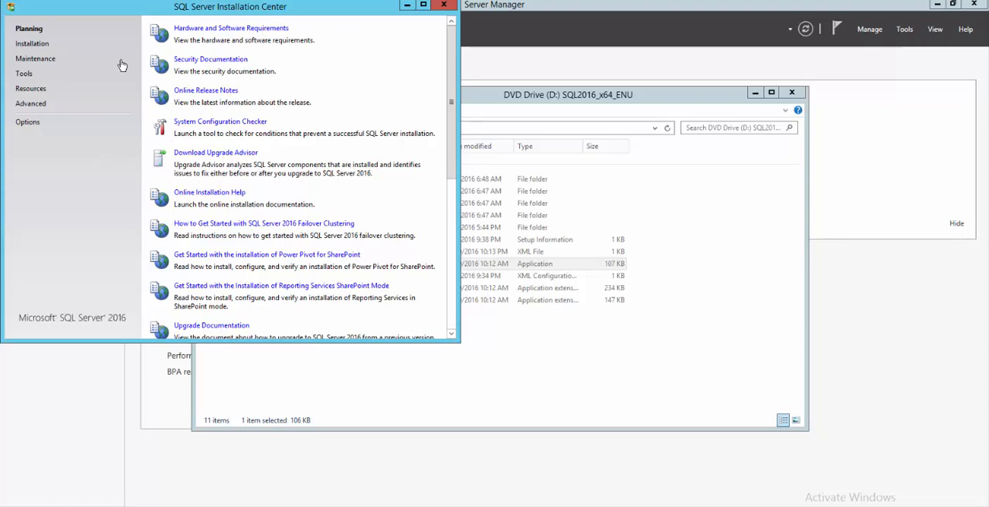
pyautogui.click(31, 45)
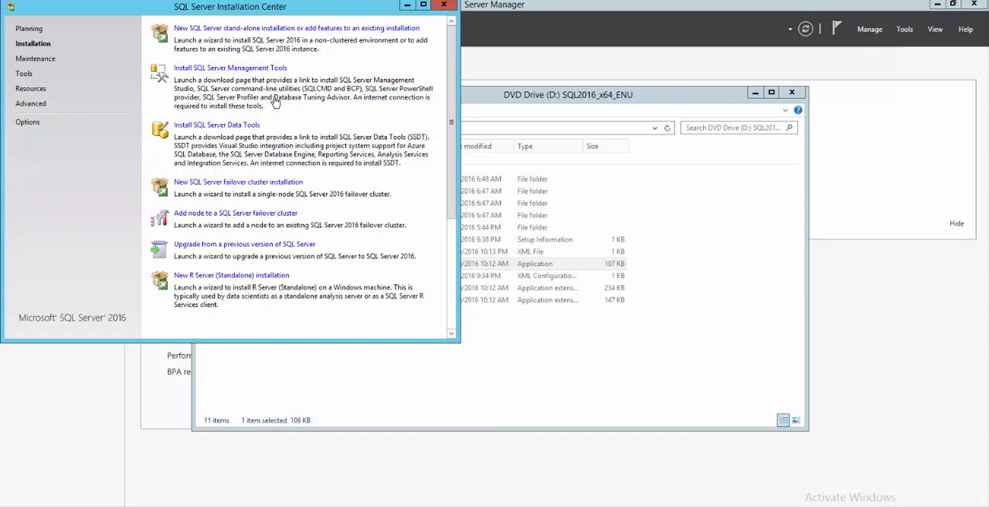
pyautogui.click(260, 33)
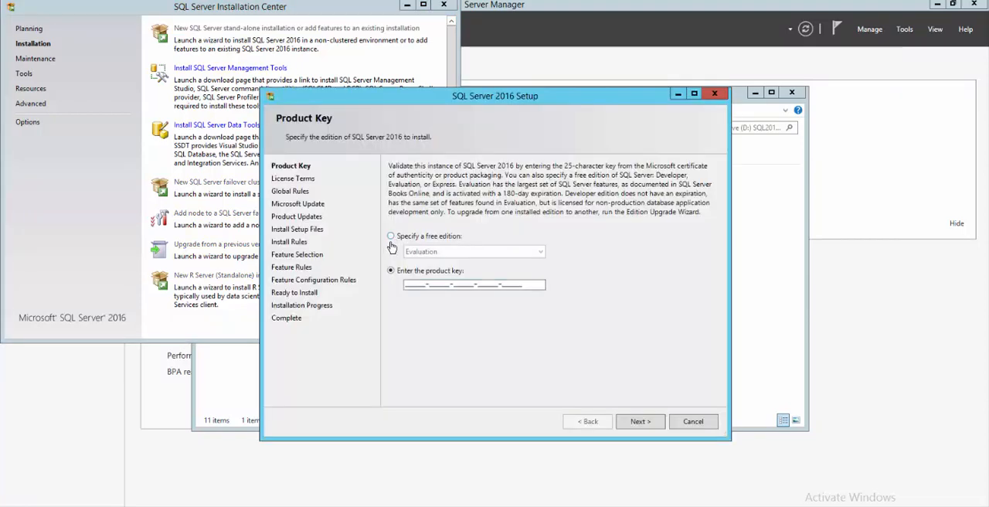
# Step: Choose the free Evaluation edition and accept the license terms
pyautogui.click(391, 235)
pyautogui.click(391, 270)
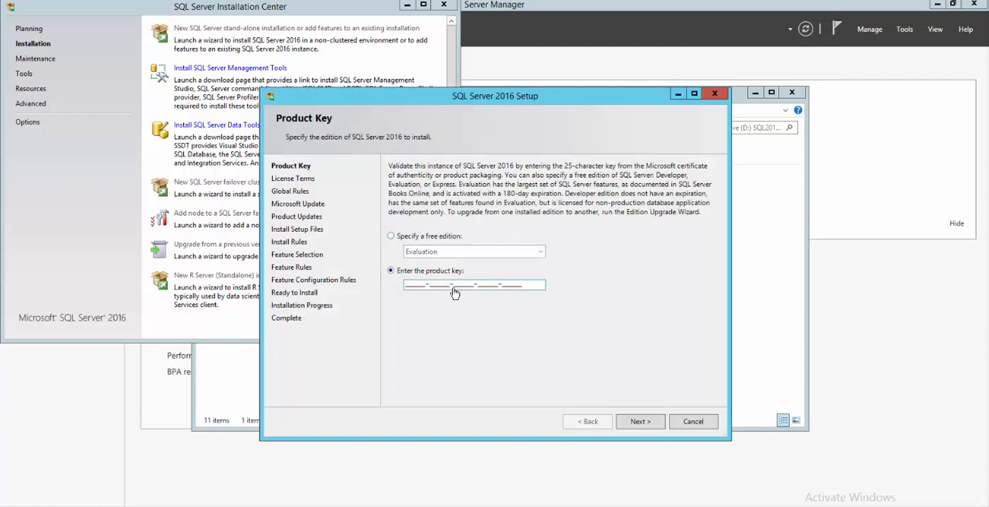
pyautogui.moveTo(525, 287); pyautogui.dragTo(305, 286)
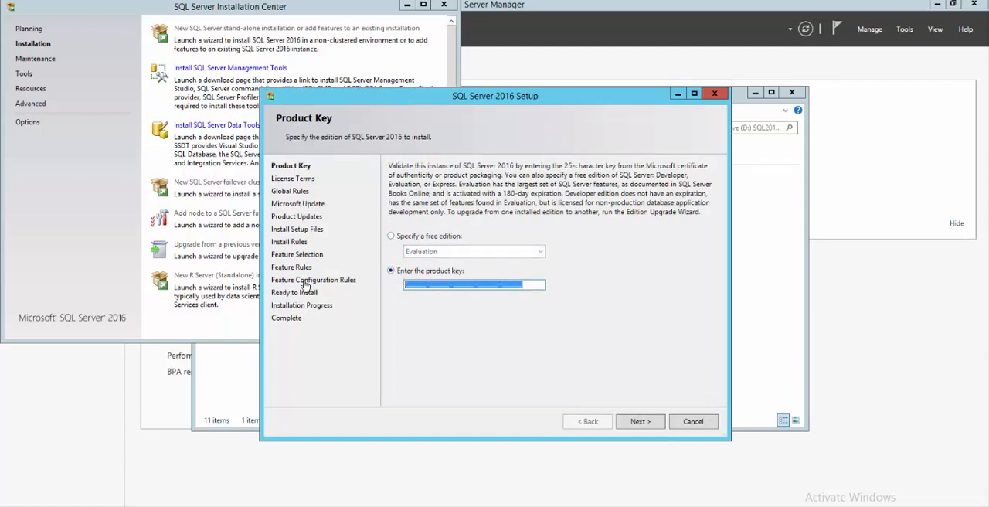
pyautogui.click(635, 422)
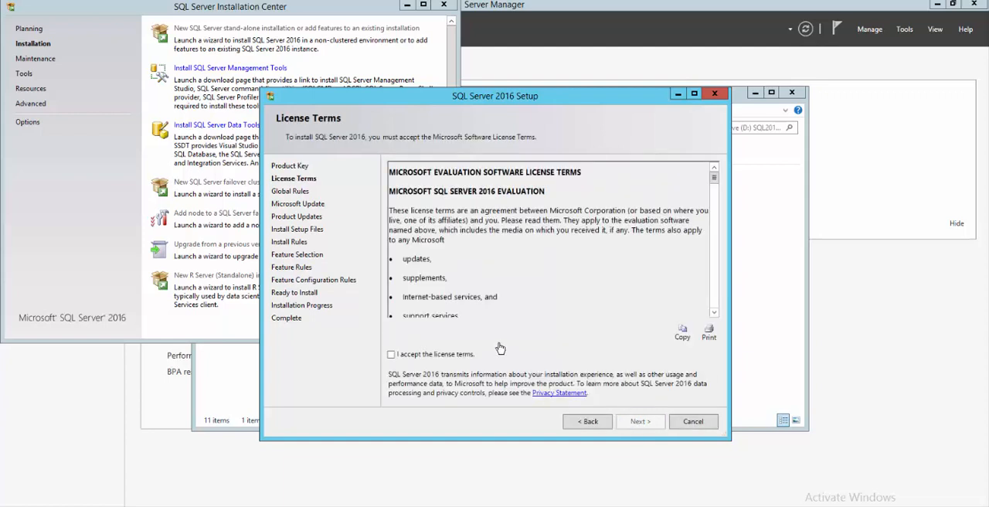
pyautogui.click(445, 357)
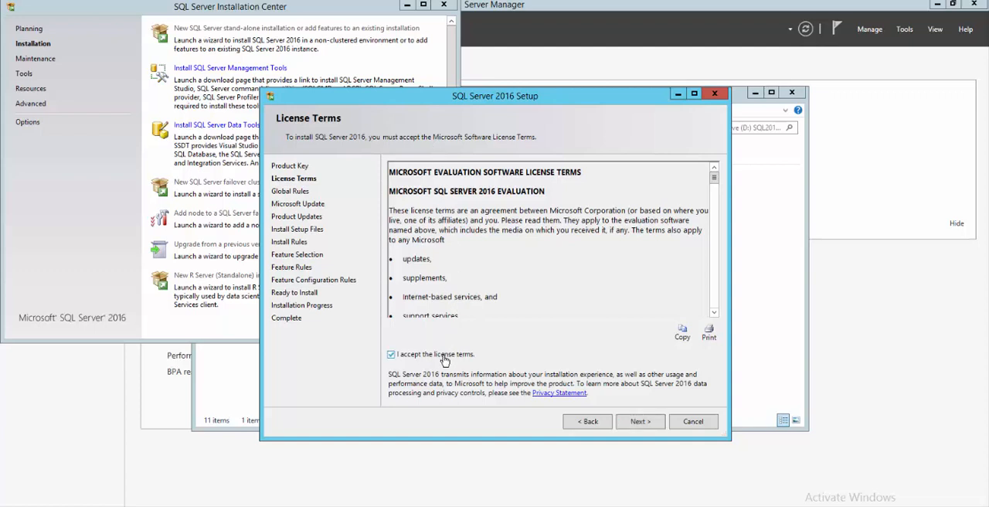
pyautogui.click(638, 421)
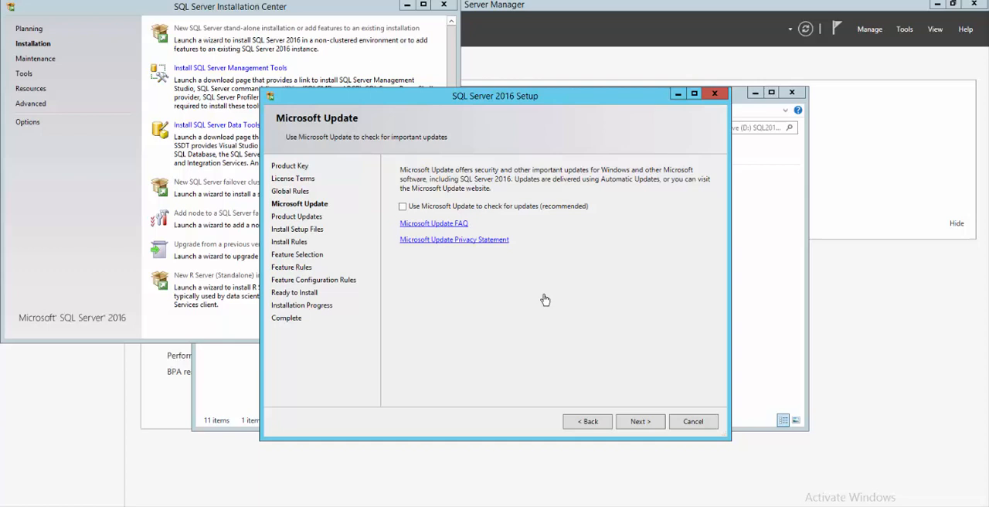
# Step: Leave Microsoft Update checking off and proceed past the product updates and install rules to the feature selection
pyautogui.click(641, 422)
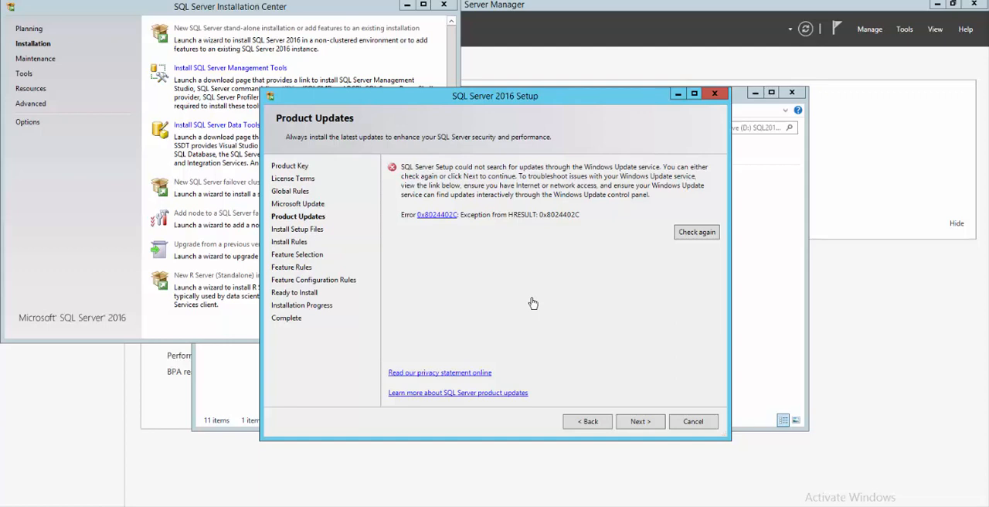
pyautogui.click(635, 424)
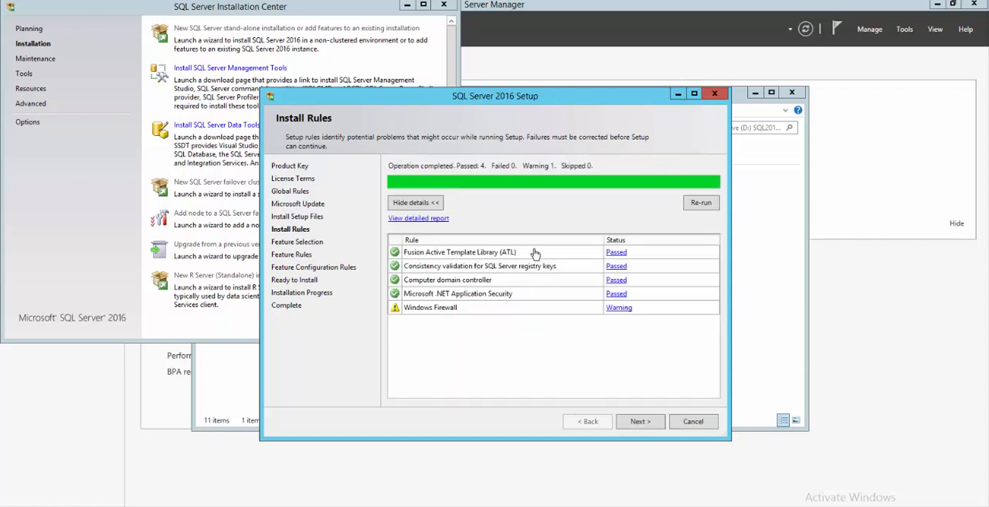
pyautogui.click(636, 422)
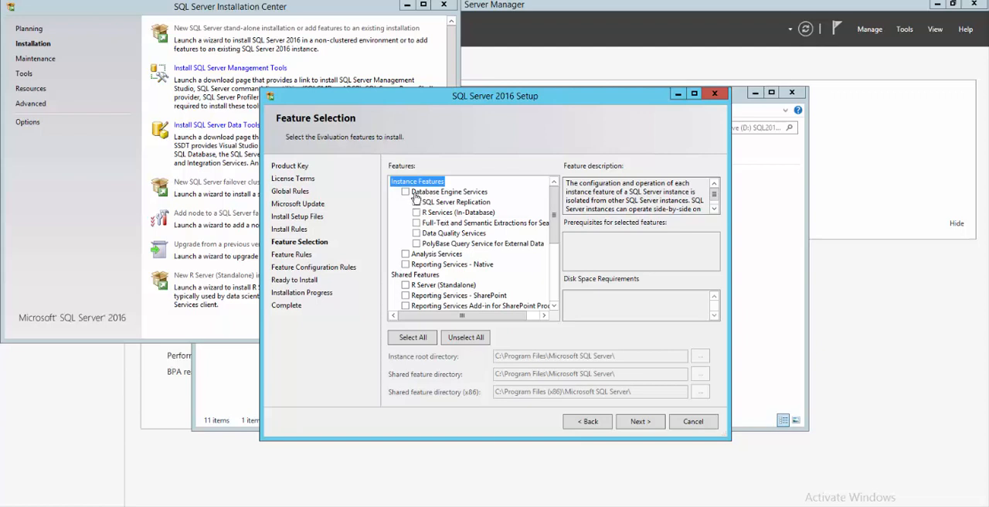
pyautogui.moveTo(553, 213)
pyautogui.mouseDown()
pyautogui.moveTo(554, 299)
pyautogui.moveTo(545, 207)
pyautogui.mouseUp()
pyautogui.click(436, 214)
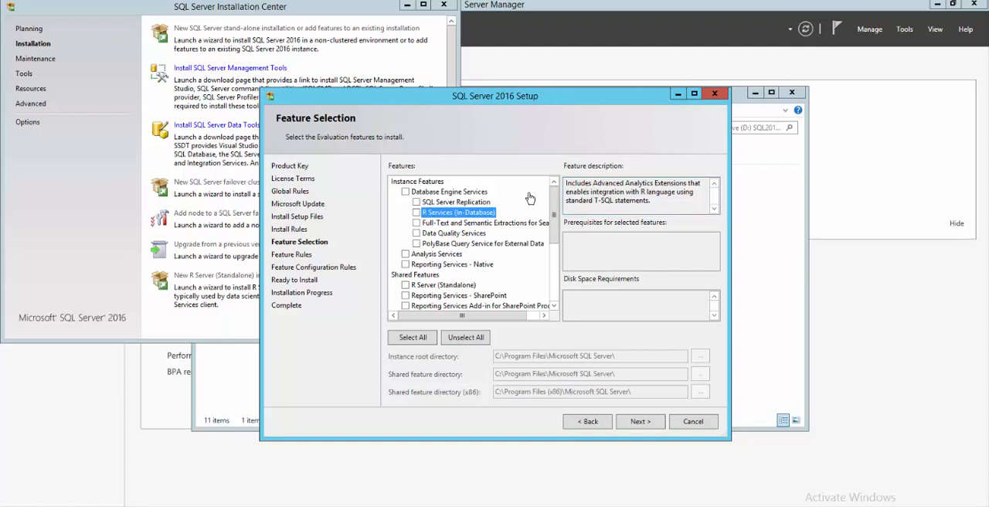
pyautogui.click(416, 212)
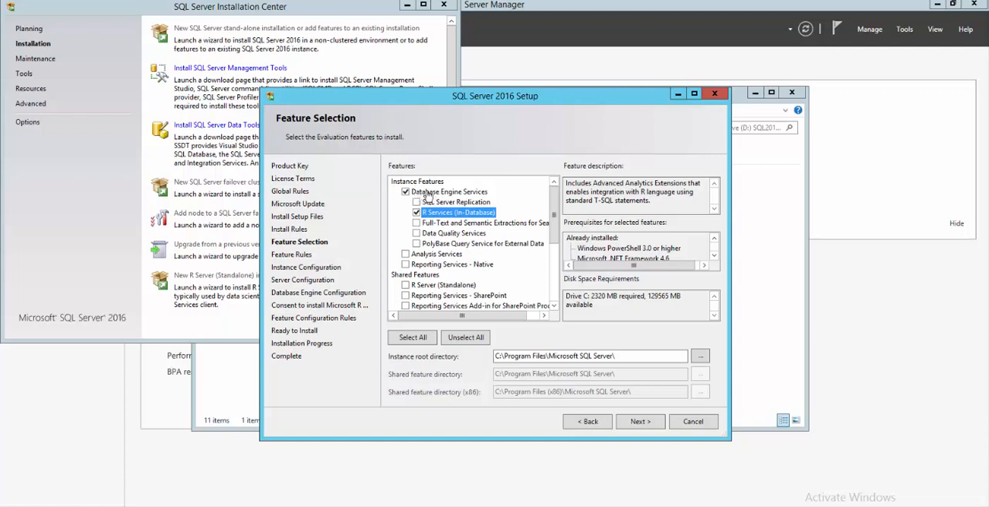
pyautogui.click(417, 212)
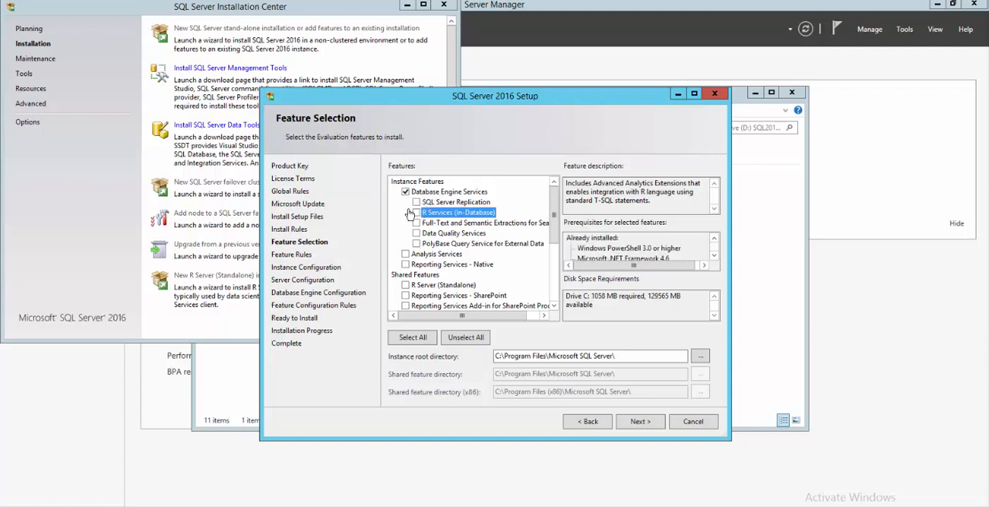
pyautogui.click(405, 192)
pyautogui.moveTo(553, 224); pyautogui.dragTo(553, 256)
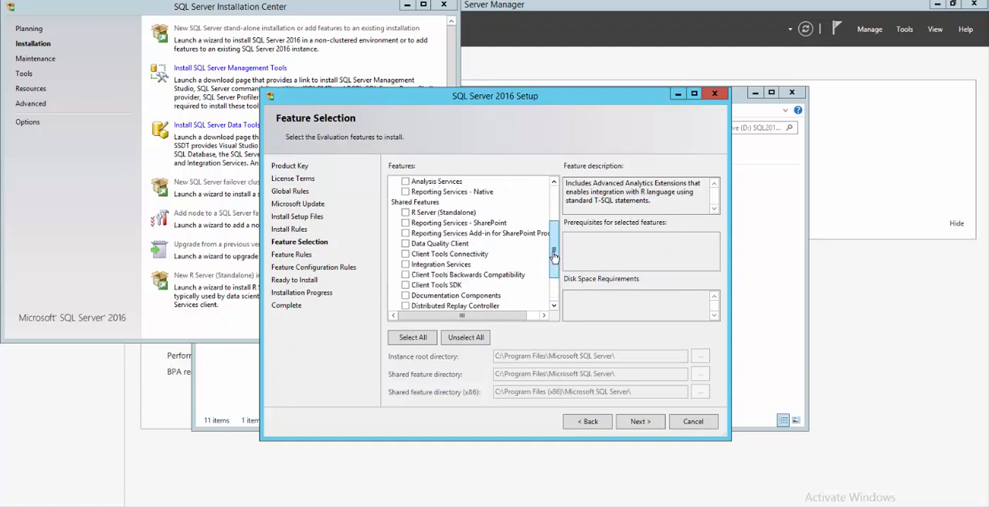
pyautogui.click(445, 213)
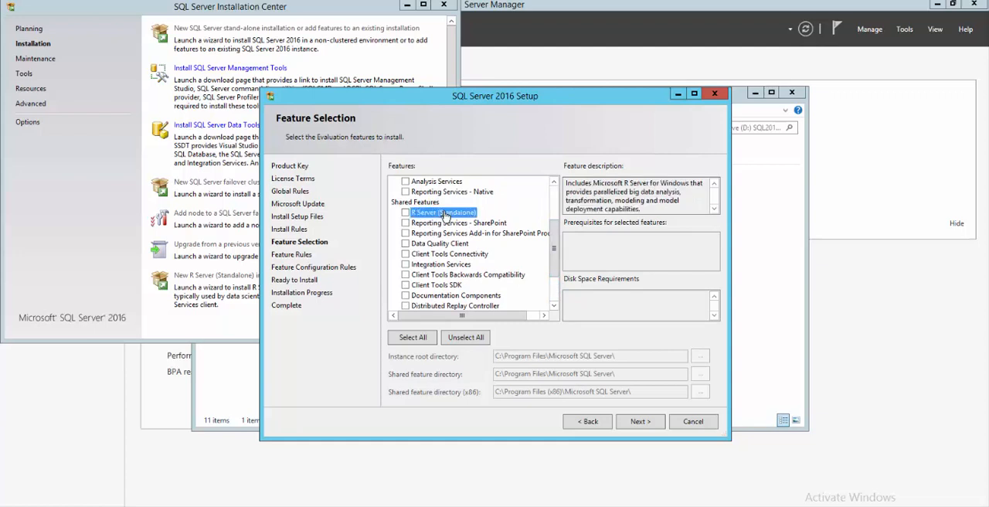
pyautogui.click(405, 212)
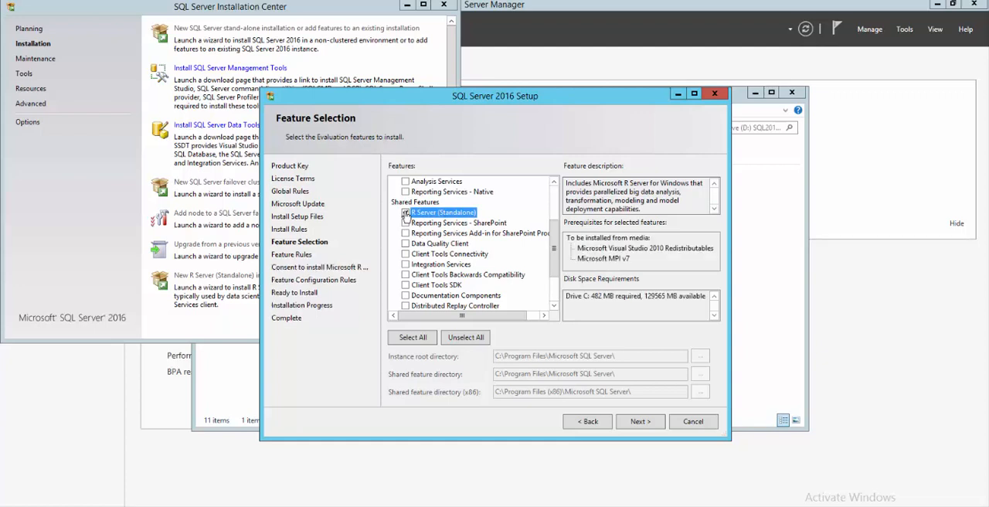
pyautogui.moveTo(553, 242); pyautogui.dragTo(547, 204)
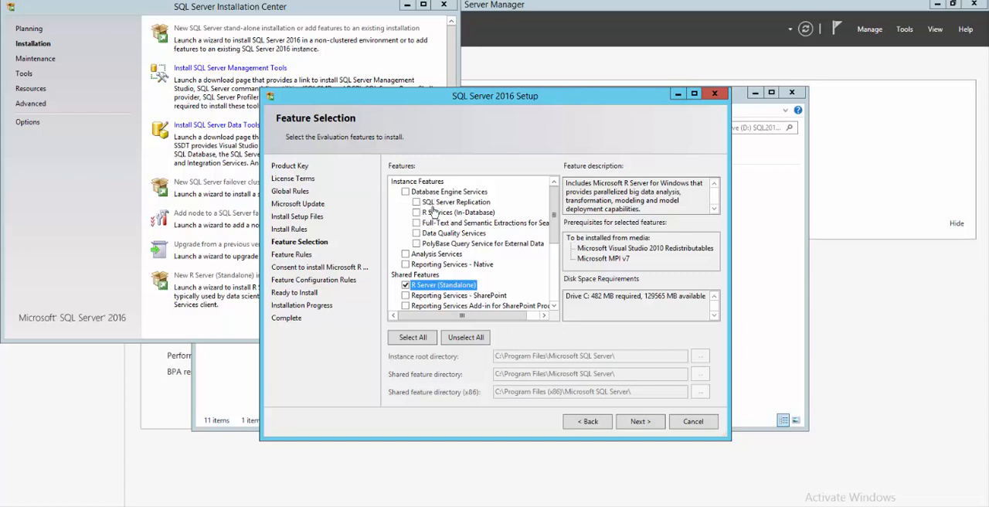
pyautogui.click(405, 285)
pyautogui.click(405, 285)
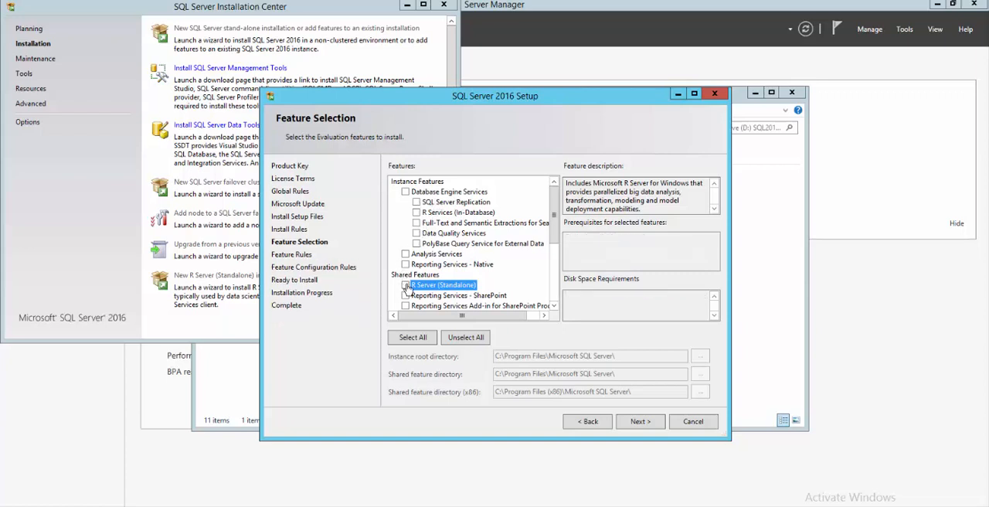
# Step: Include R Services (In-Database) with Database Engine Services and install them as the default instance MSSQLSERVER
pyautogui.click(416, 211)
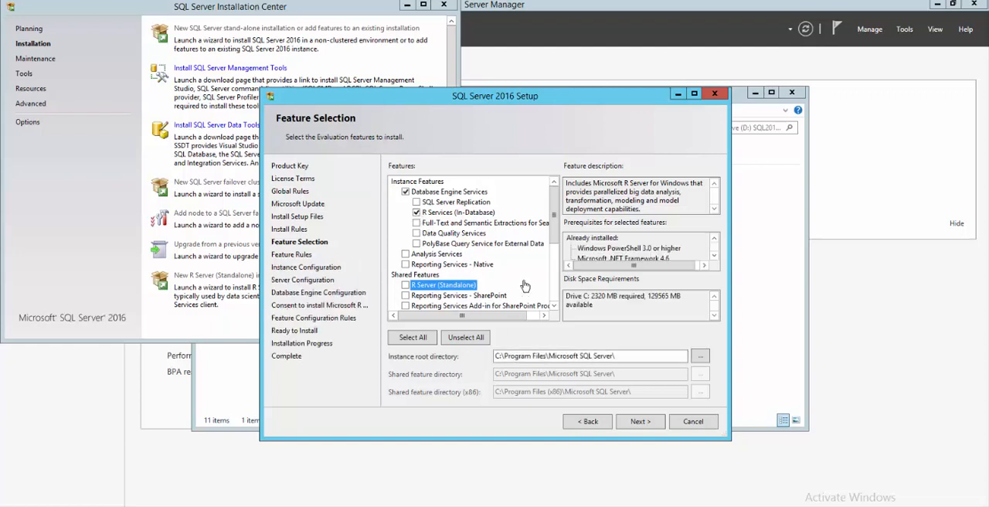
pyautogui.click(640, 421)
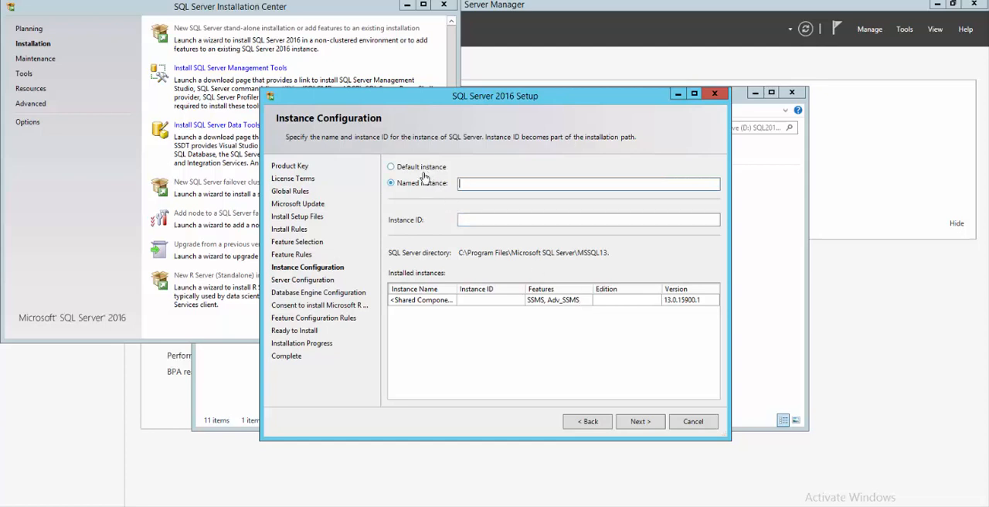
pyautogui.click(465, 183)
pyautogui.click(422, 169)
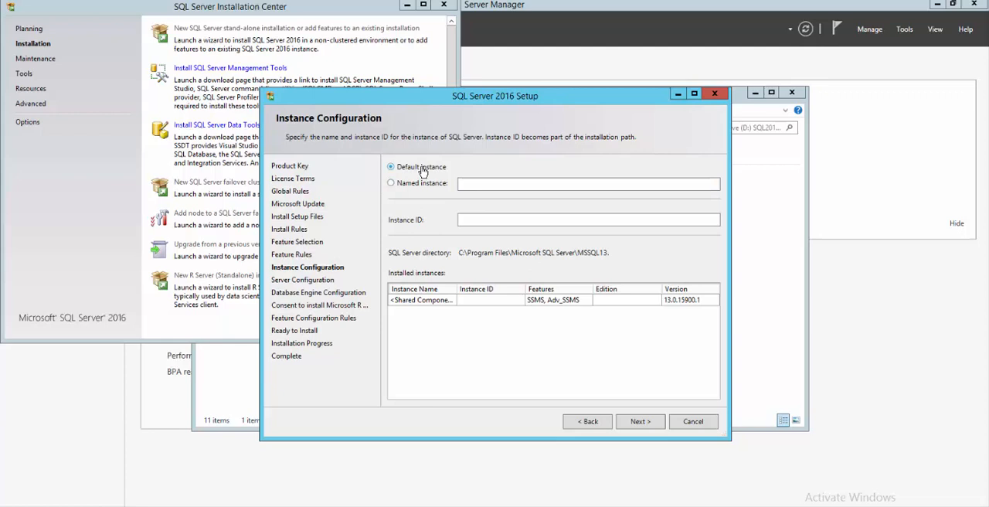
pyautogui.click(642, 422)
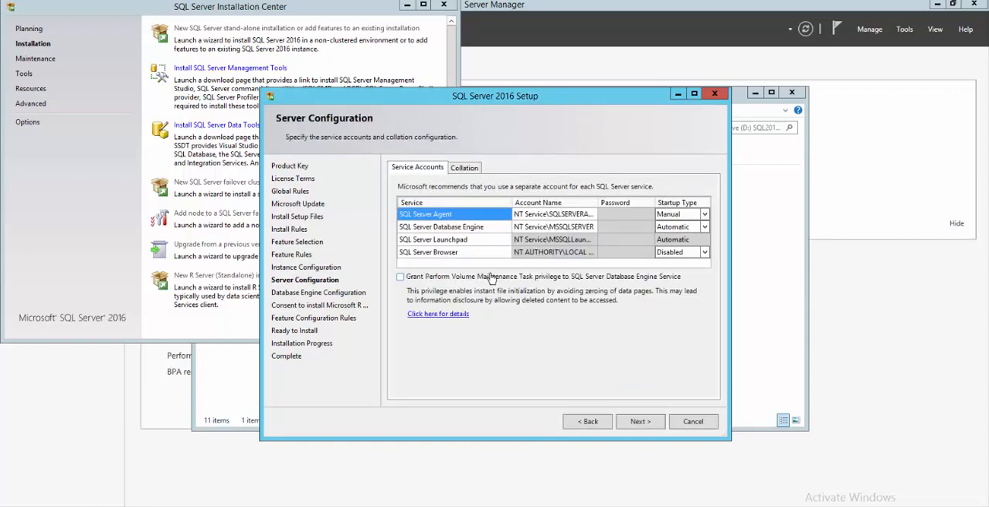
# Step: Grant the Database Engine service the Perform Volume Maintenance Task privilege and add the current user as SQL Server administrator
pyautogui.click(492, 277)
pyautogui.click(639, 422)
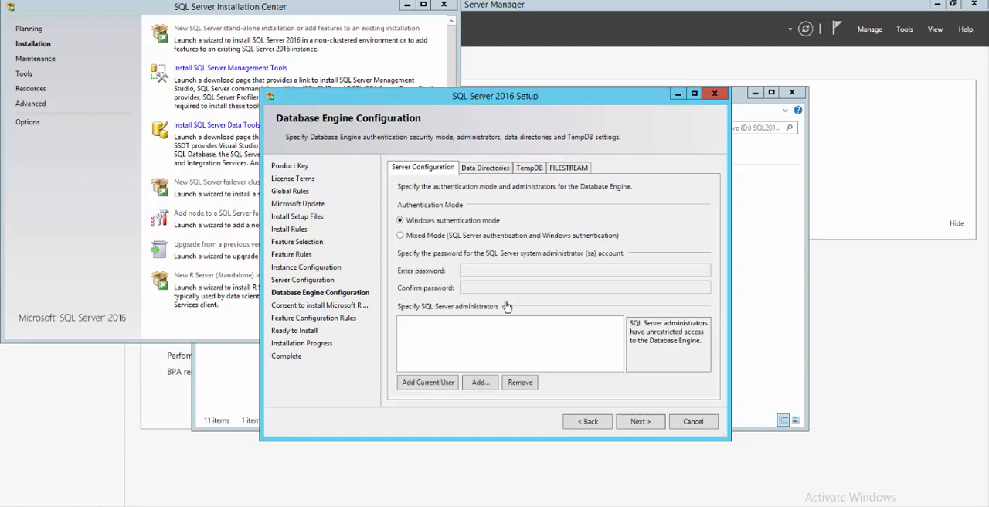
pyautogui.click(436, 386)
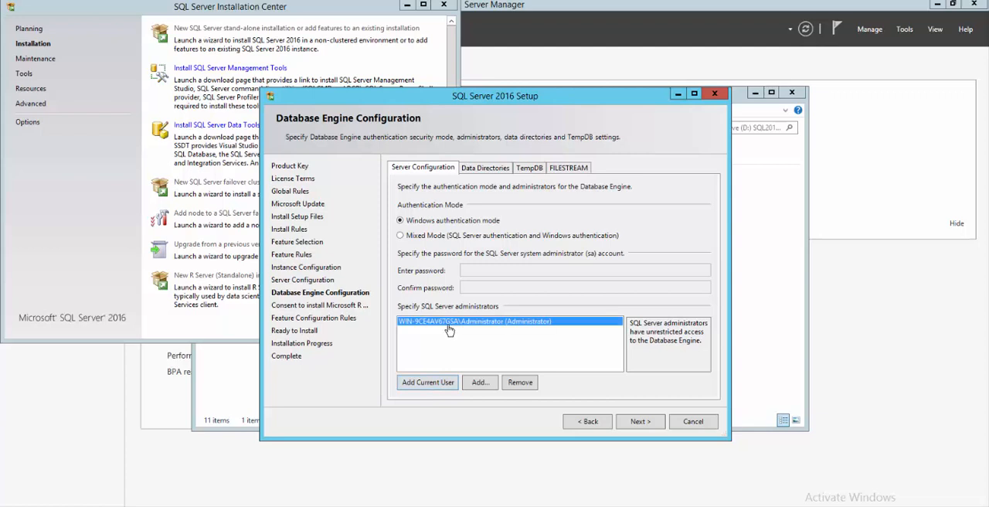
pyautogui.click(641, 422)
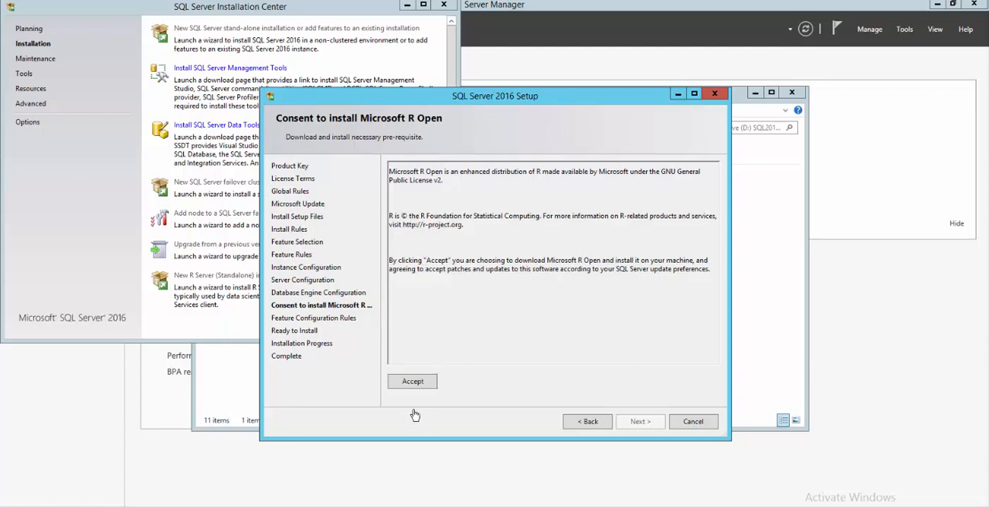
# Step: Consent to installing Microsoft R Open, and start the SQL Server 2016 installation after reviewing its configuration summary
pyautogui.click(414, 383)
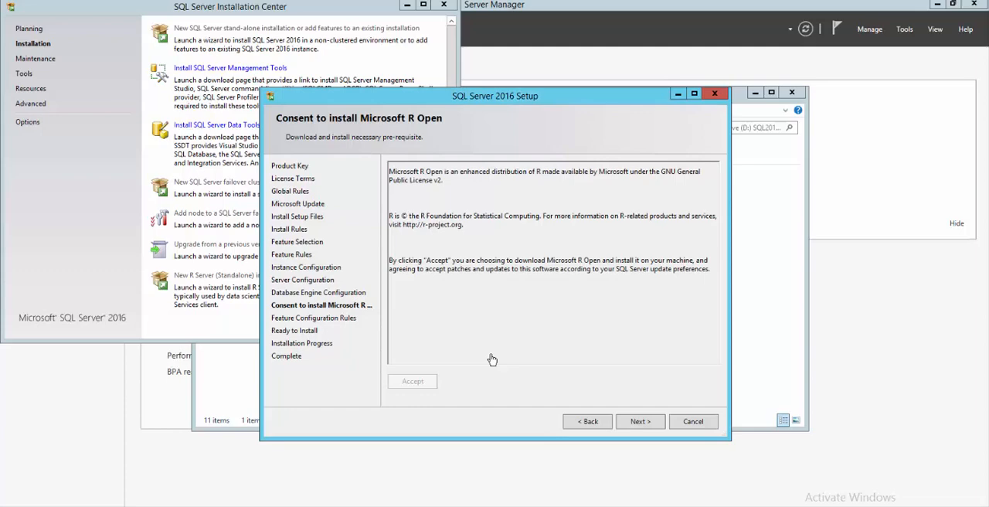
pyautogui.click(648, 424)
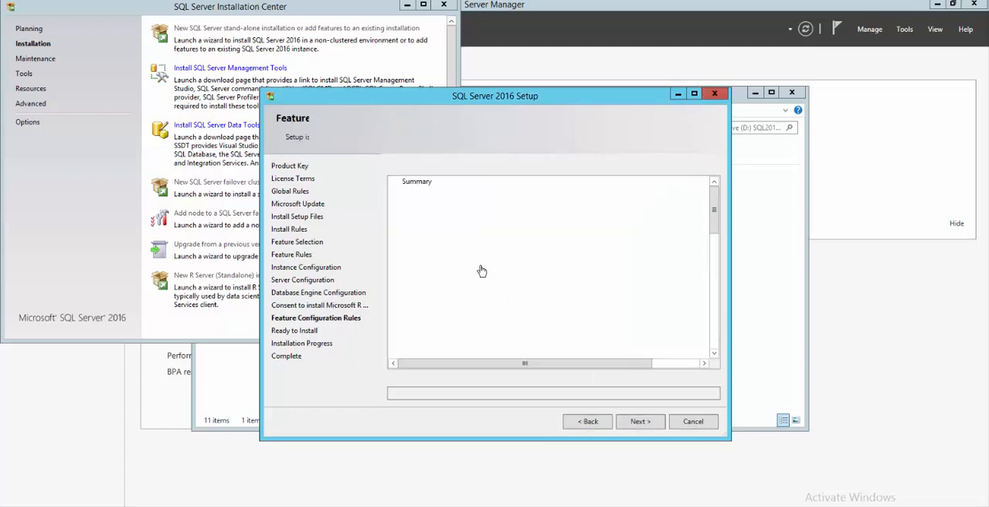
pyautogui.scroll(-3, 716, 283)
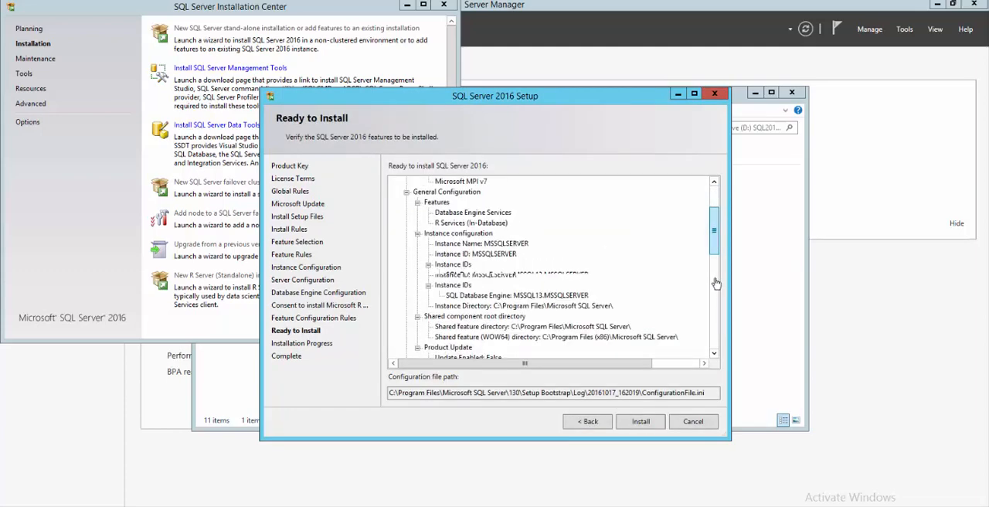
pyautogui.scroll(-5, 716, 283)
pyautogui.scroll(8, 712, 224)
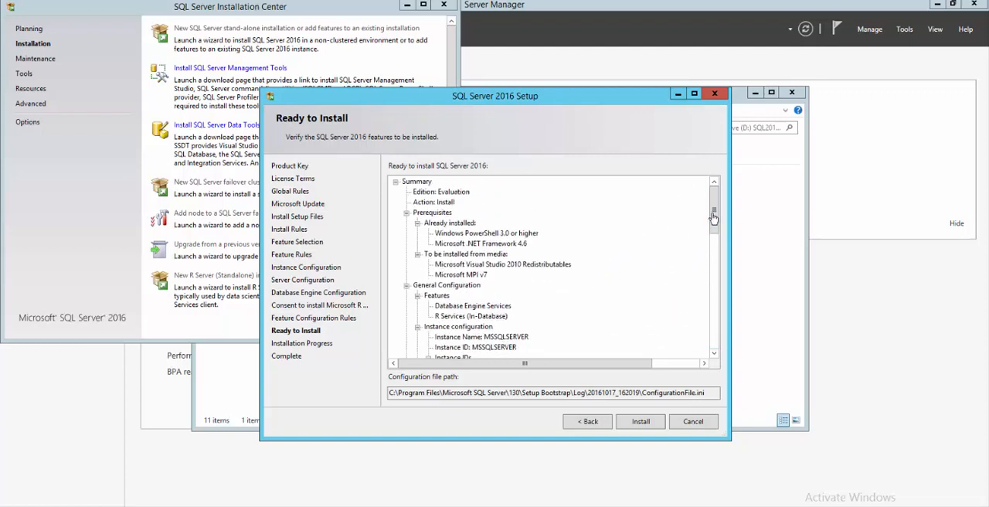
pyautogui.moveTo(713, 212)
pyautogui.mouseDown()
pyautogui.moveTo(711, 353)
pyautogui.moveTo(717, 198)
pyautogui.mouseUp()
pyautogui.click(511, 319)
pyautogui.moveTo(712, 220); pyautogui.dragTo(709, 350)
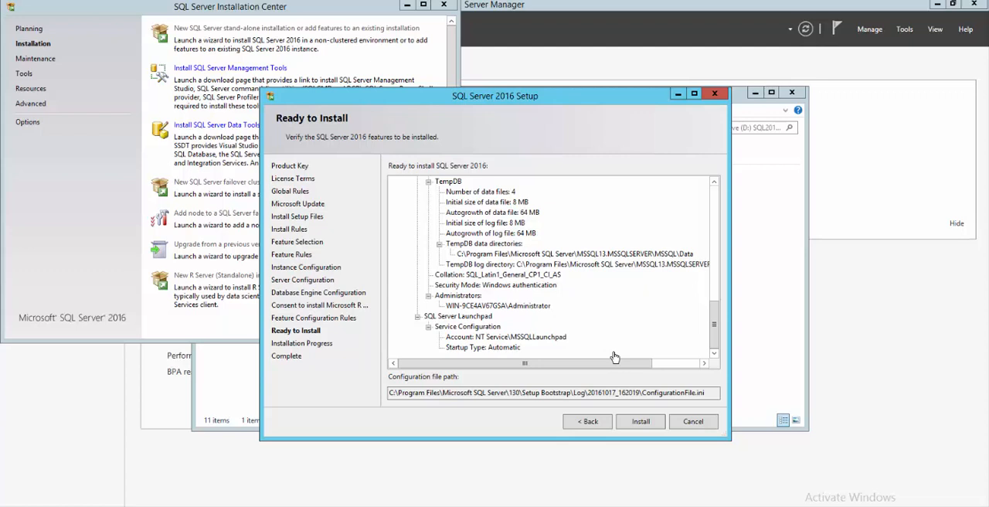
pyautogui.click(641, 424)
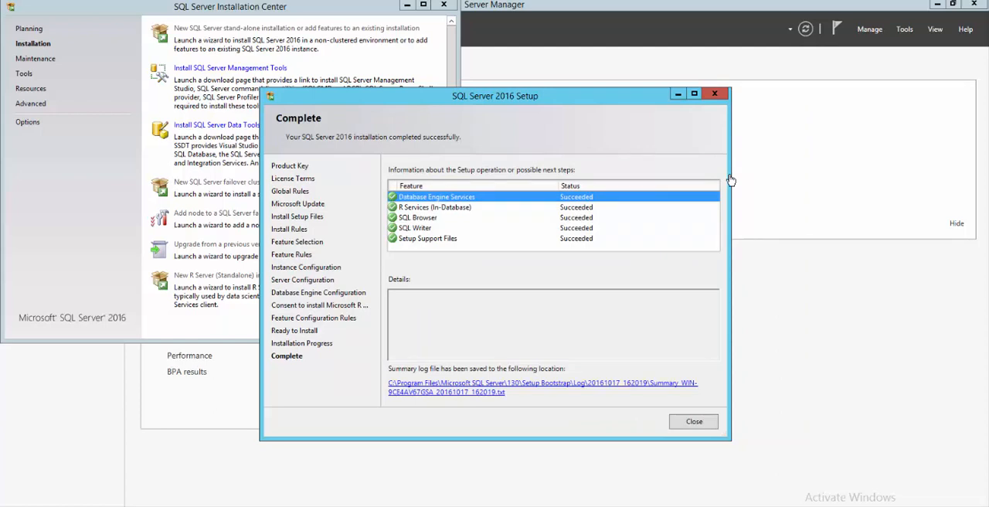
# Step: Close the completed setup wizard and the SQL Server Installation Center
pyautogui.click(509, 208)
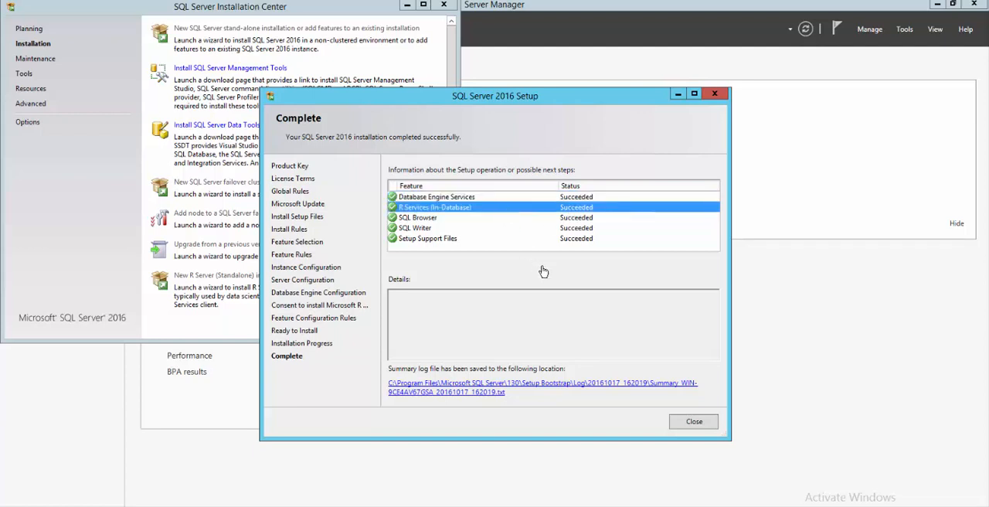
pyautogui.click(693, 421)
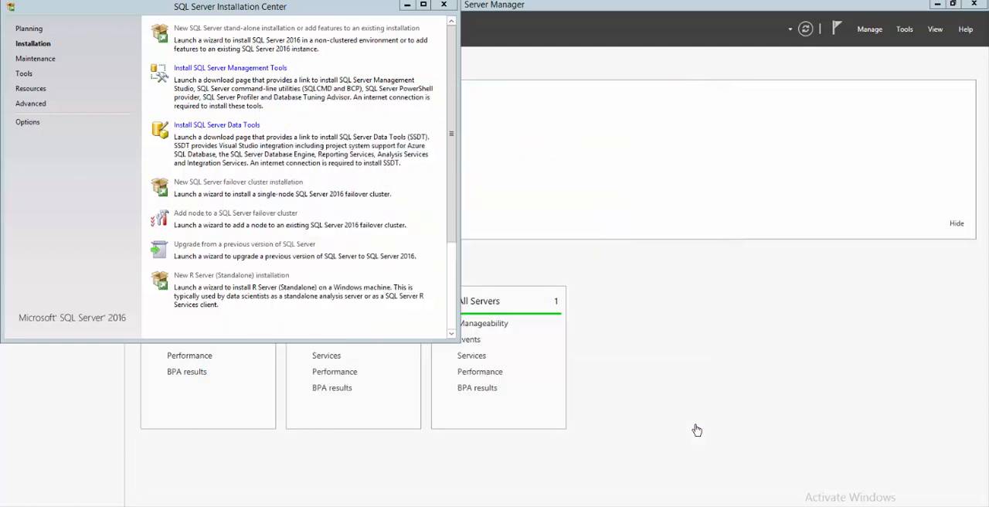
pyautogui.click(444, 5)
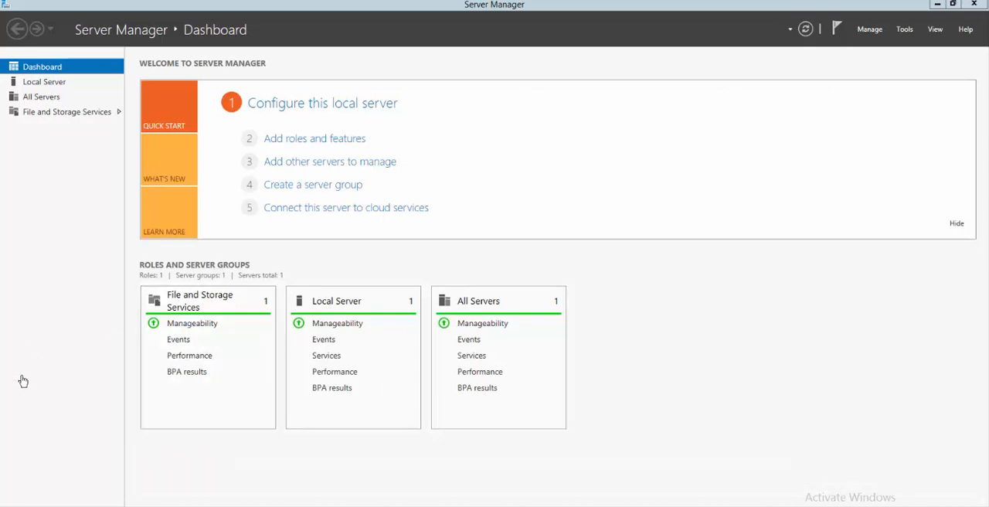
# Step: Search the installed apps for "sql server con" and open SQL Server 2016 Configuration Manager
pyautogui.press('super')
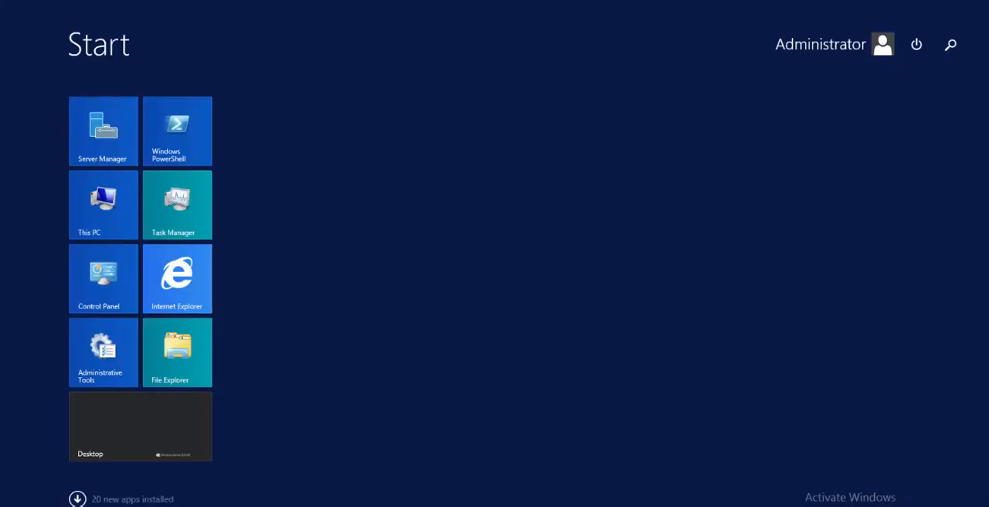
pyautogui.write('s')
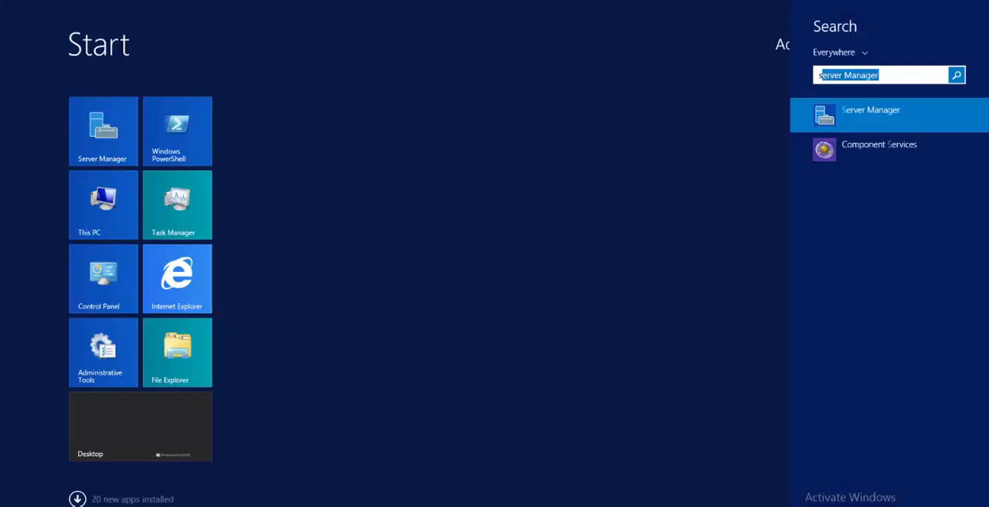
pyautogui.write('ql')
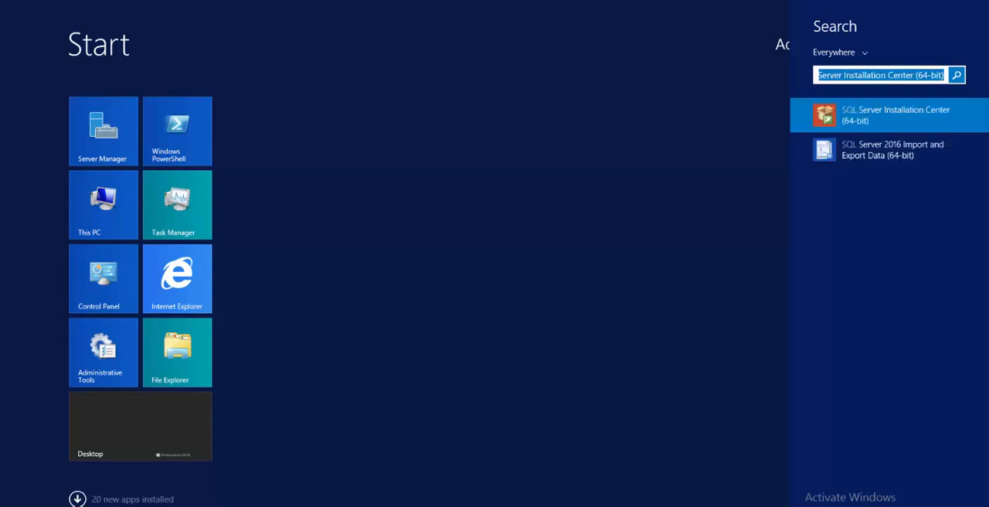
pyautogui.write(' server ')
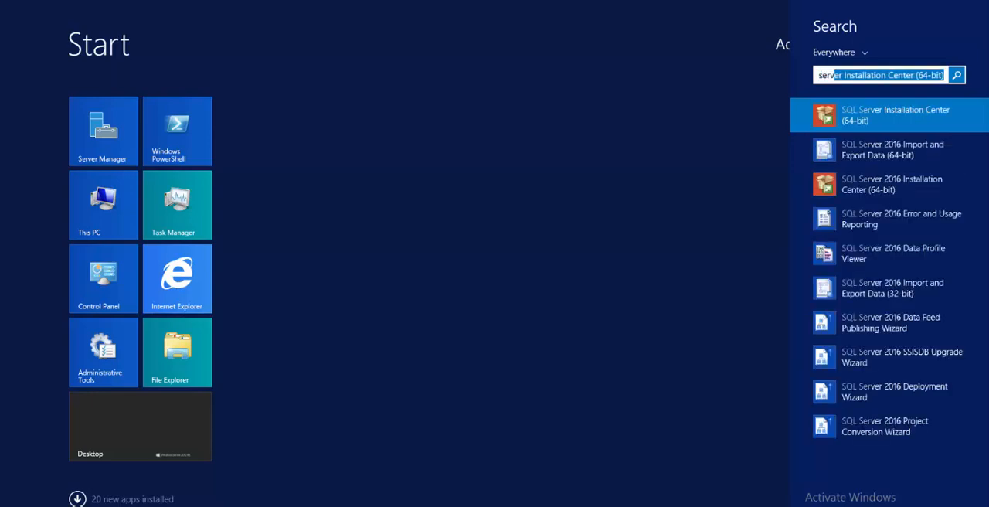
pyautogui.write('con')
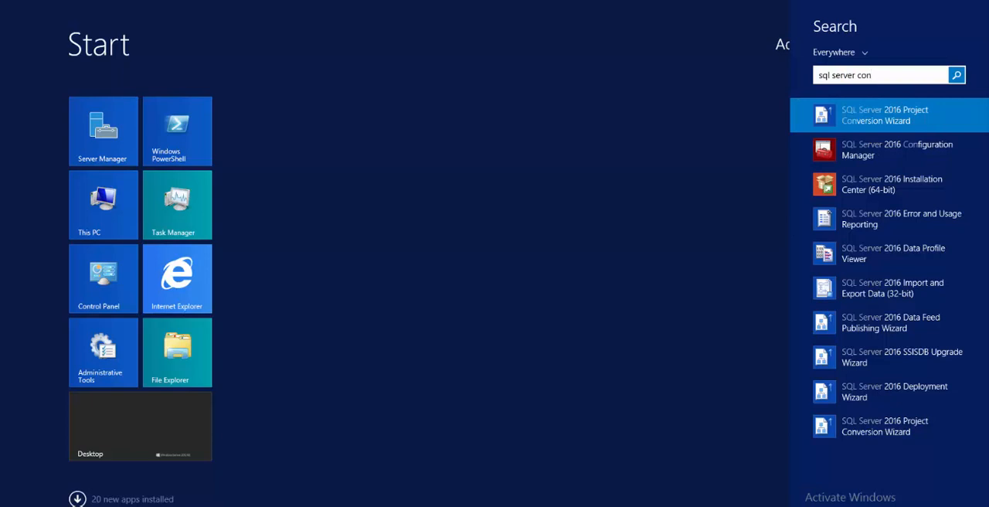
pyautogui.click(857, 151)
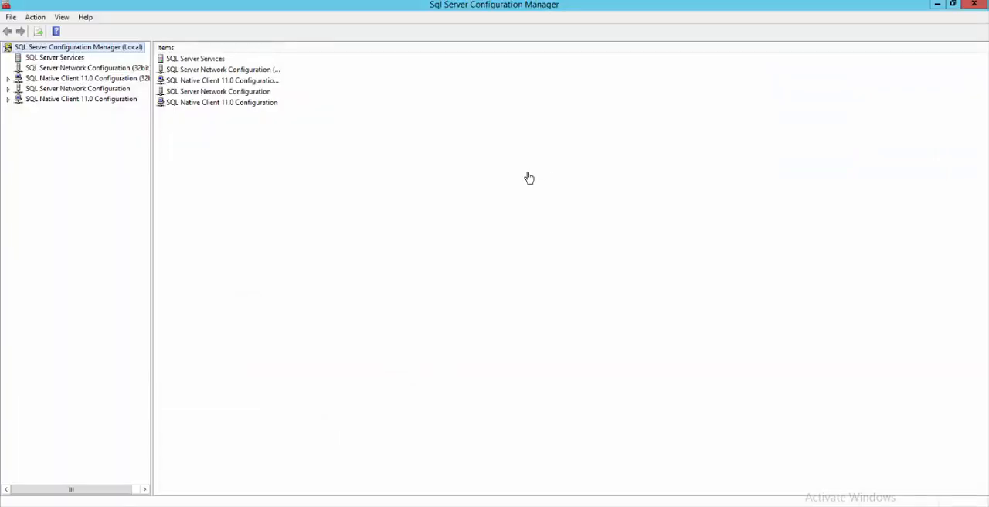
# Step: List the SQL Server services and check the state of SQL Server (MSSQLSERVER) and SQL Server Launchpad (MSSQLSERVER)
pyautogui.click(82, 60)
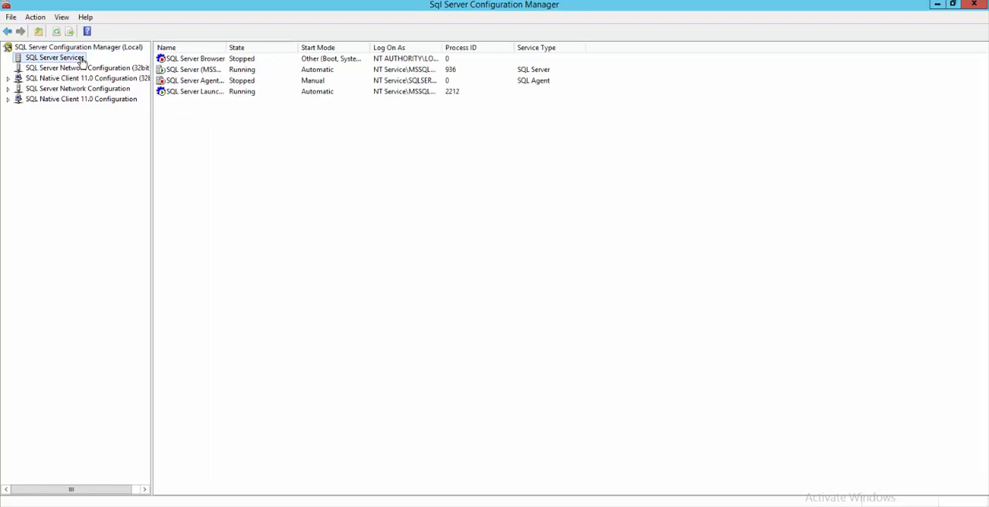
pyautogui.click(234, 70)
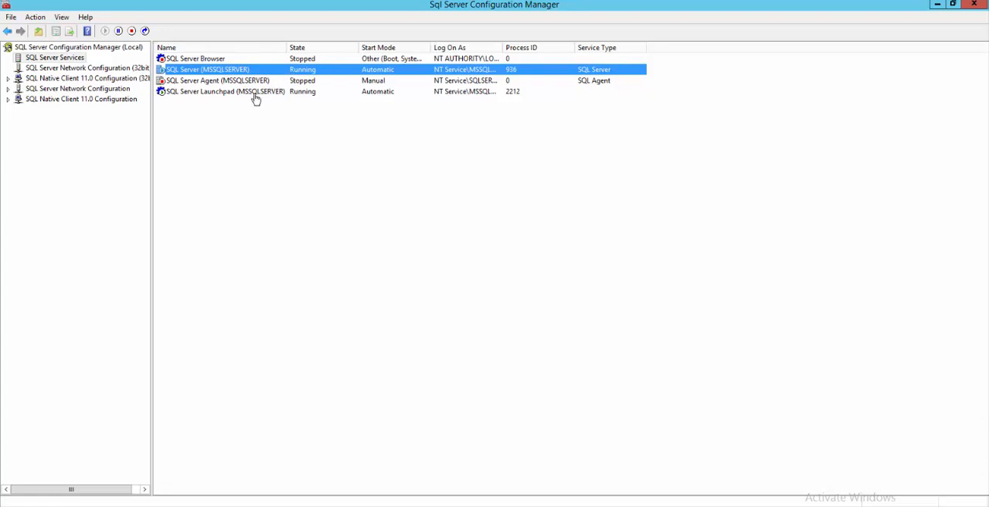
pyautogui.click(256, 96)
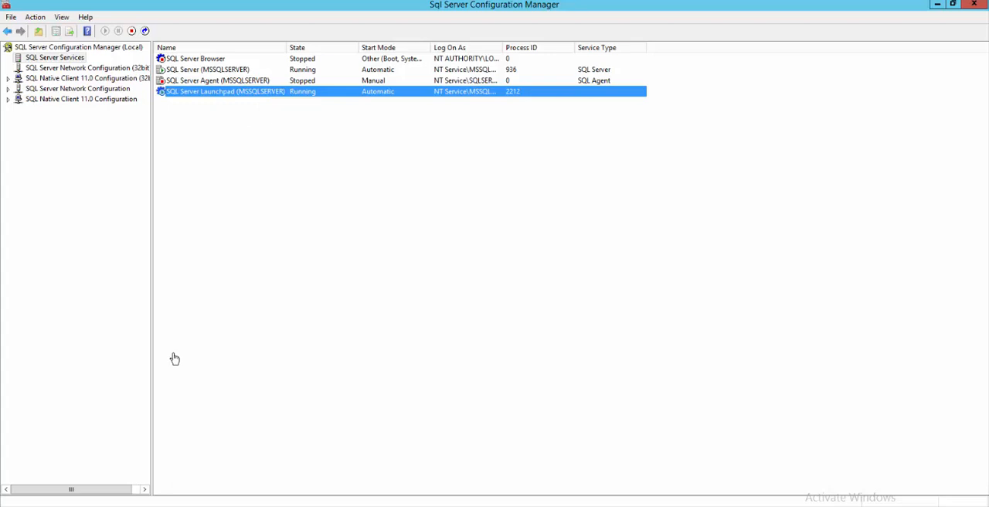
# Step: Open Computer Management and list the server's local groups
pyautogui.rightClick(76, 506)
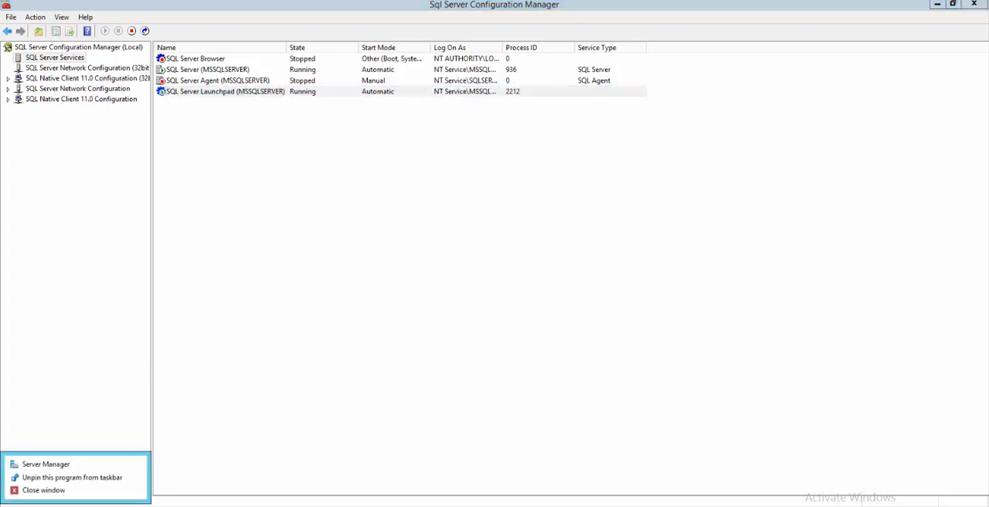
pyautogui.rightClick(17, 505)
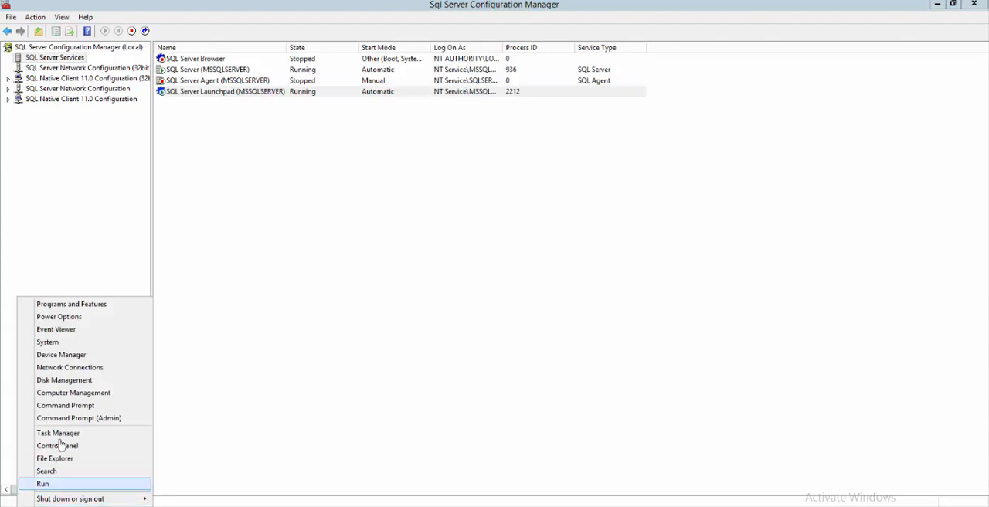
pyautogui.click(83, 394)
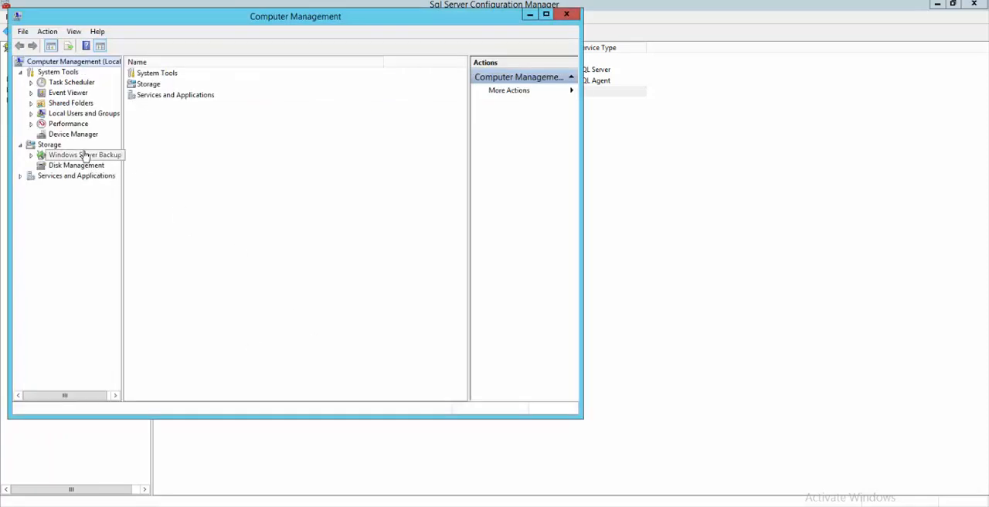
pyautogui.doubleClick(72, 116)
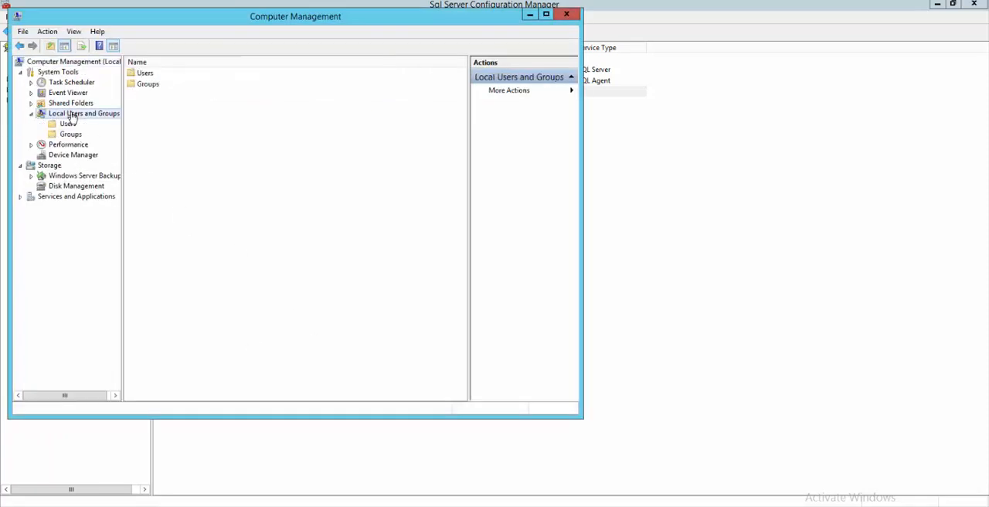
pyautogui.click(70, 135)
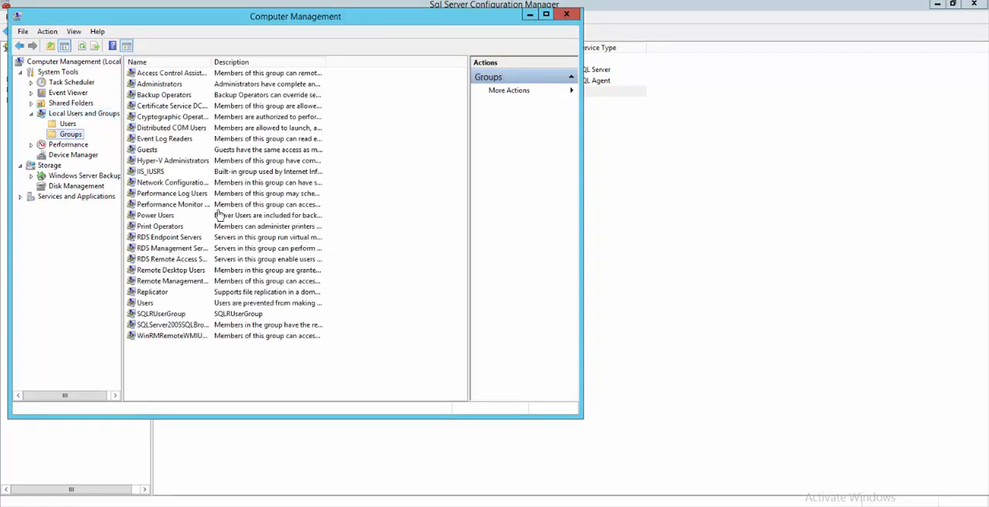
# Step: Examine the members of SQLRUserGroup and close its properties without changing anything
pyautogui.click(160, 315)
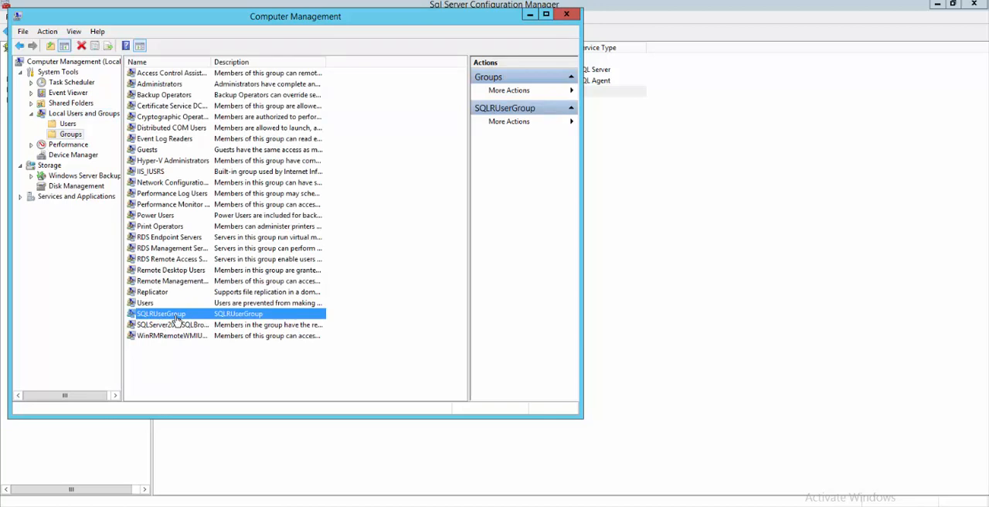
pyautogui.doubleClick(177, 319)
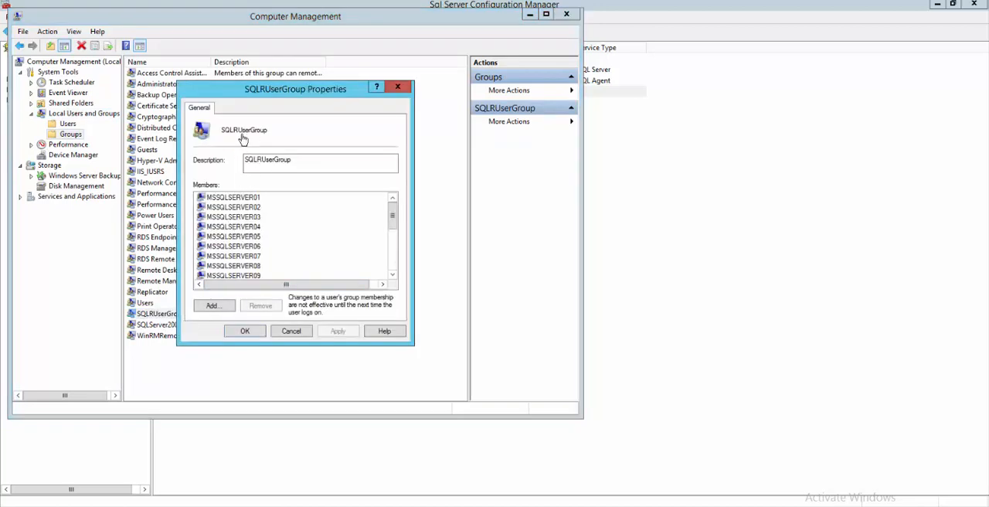
pyautogui.moveTo(394, 222)
pyautogui.mouseDown()
pyautogui.moveTo(391, 283)
pyautogui.moveTo(395, 206)
pyautogui.mouseUp()
pyautogui.click(291, 332)
pyautogui.click(252, 358)
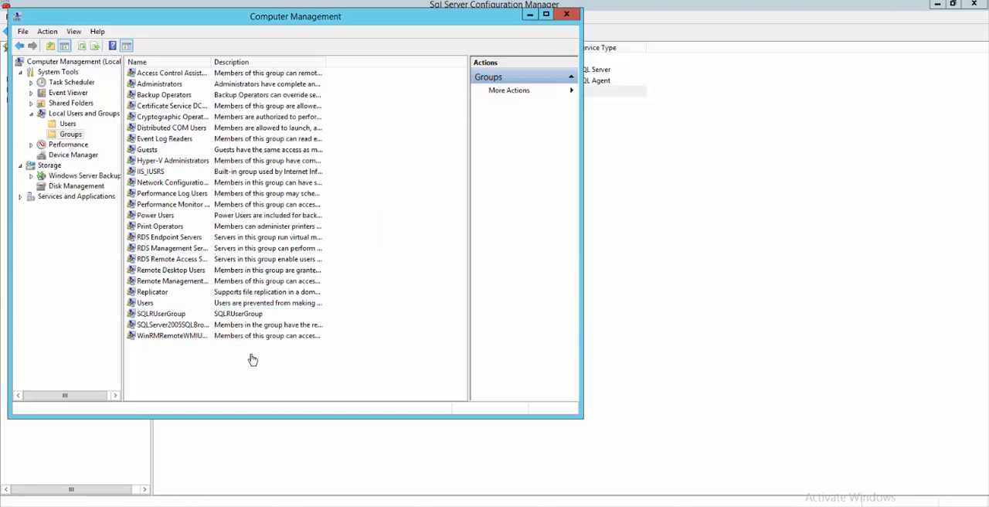
# Step: Return to SQL Server Configuration Manager, examine the Launchpad service's External Users Count among its advanced properties, and close them unchanged
pyautogui.click(640, 366)
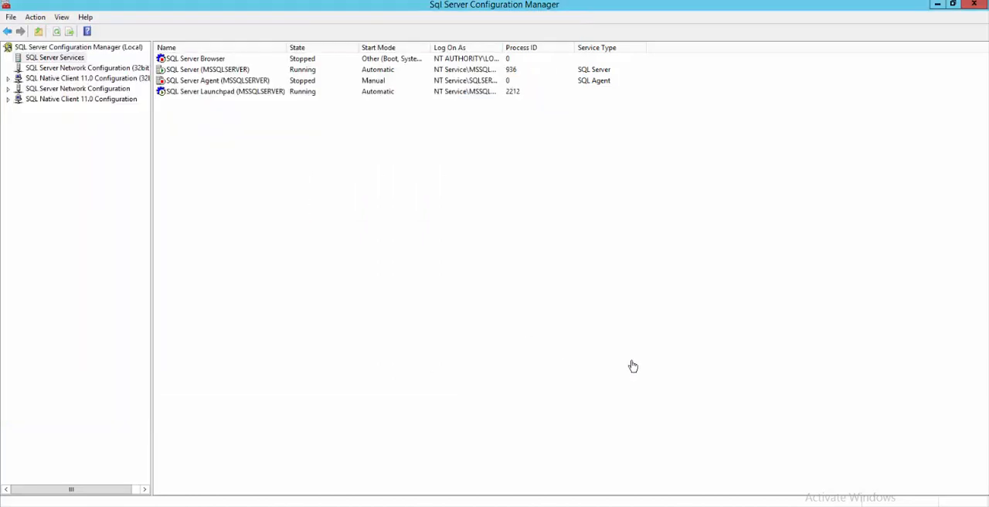
pyautogui.click(203, 96)
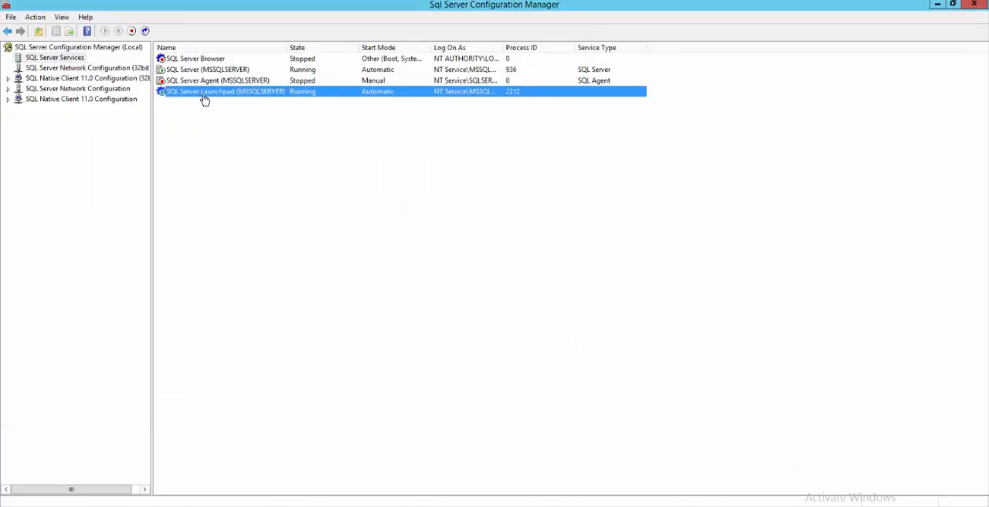
pyautogui.rightClick(204, 99)
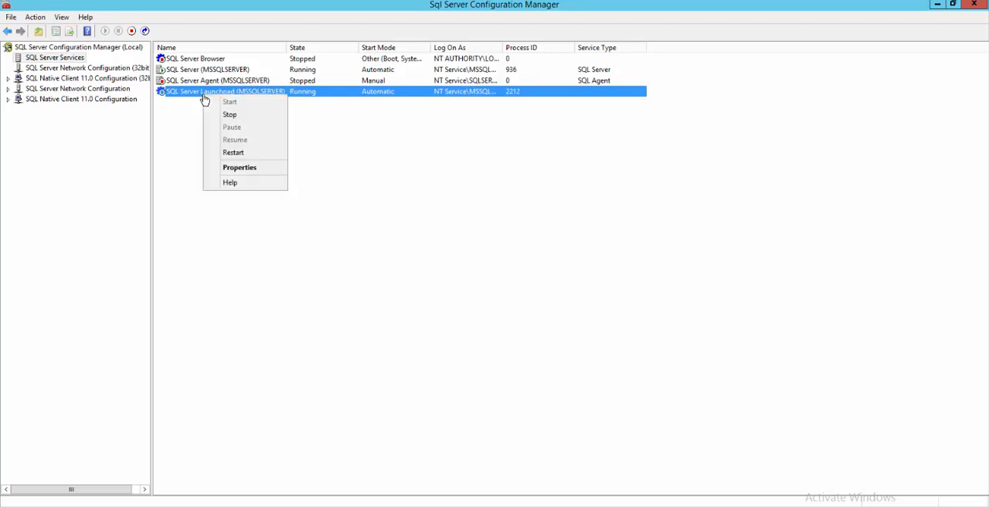
pyautogui.click(234, 170)
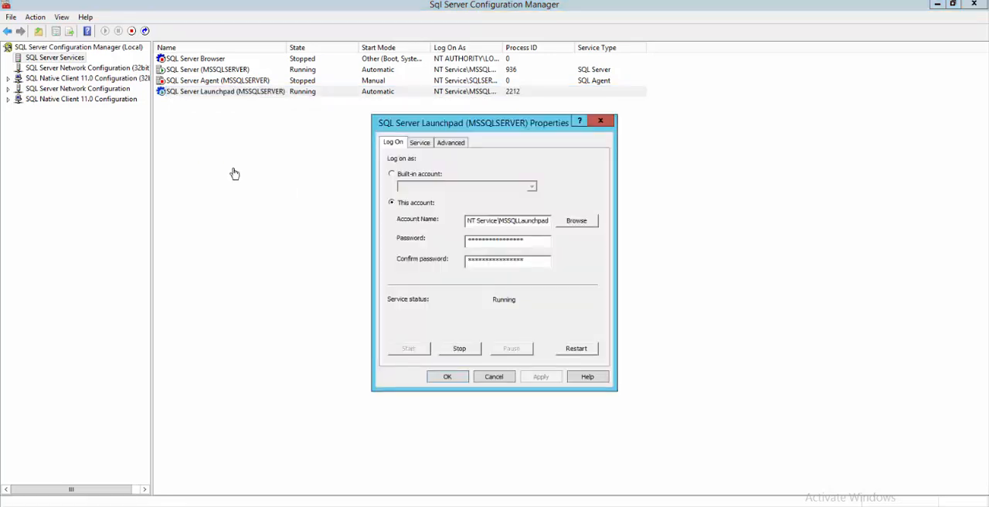
pyautogui.click(449, 145)
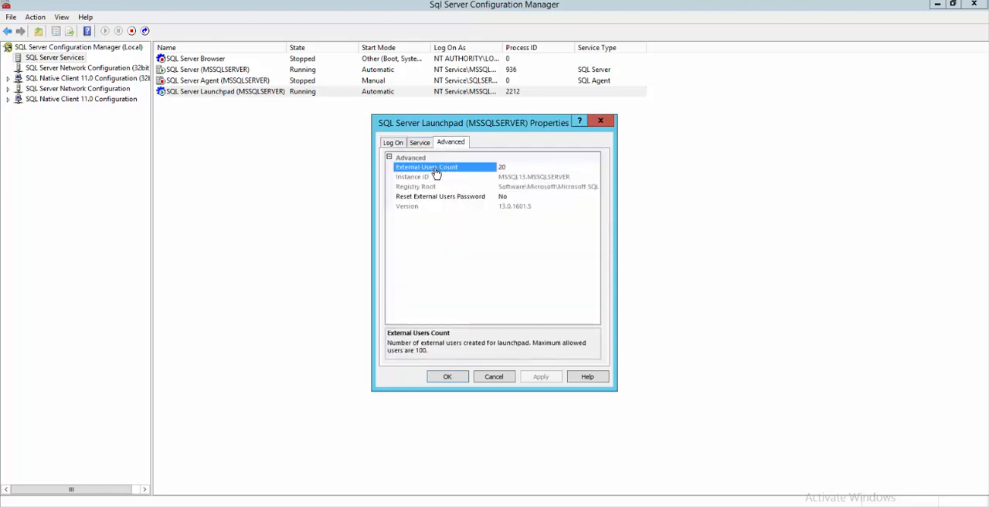
pyautogui.click(519, 170)
pyautogui.click(502, 171)
pyautogui.doubleClick(510, 172)
pyautogui.click(600, 121)
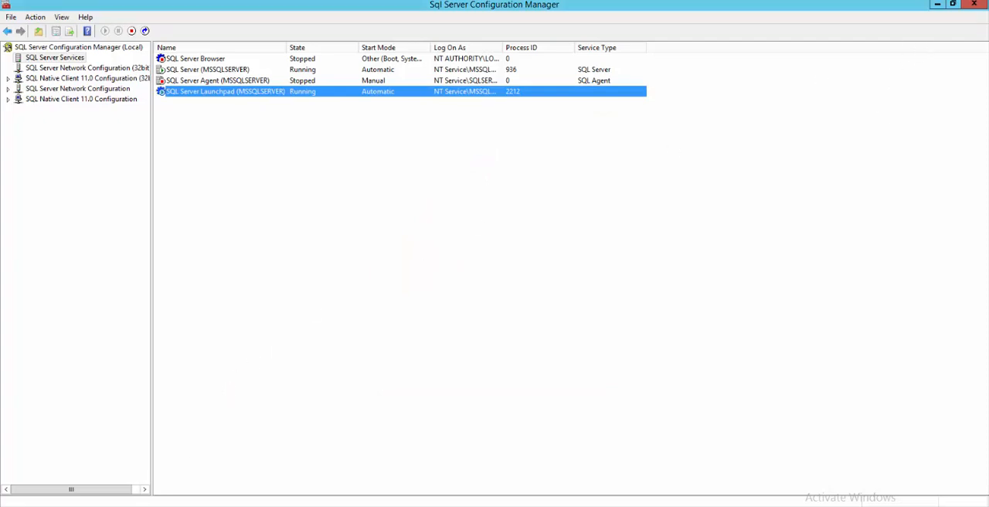
# Step: Open the Enable R Services script from the Downloads folder in SQL Server Management Studio, connecting the query and Object Explorer to the local server
pyautogui.moveTo(117, 502)
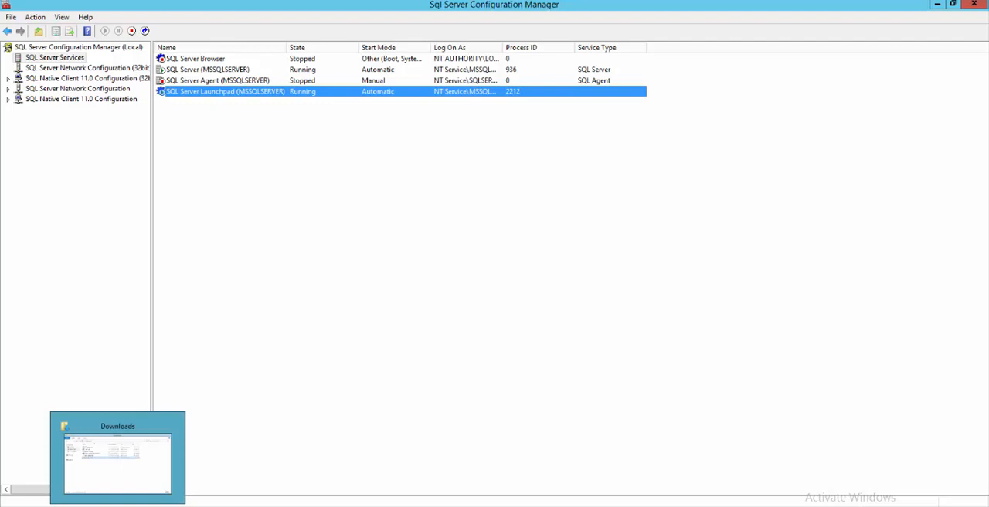
pyautogui.click(117, 502)
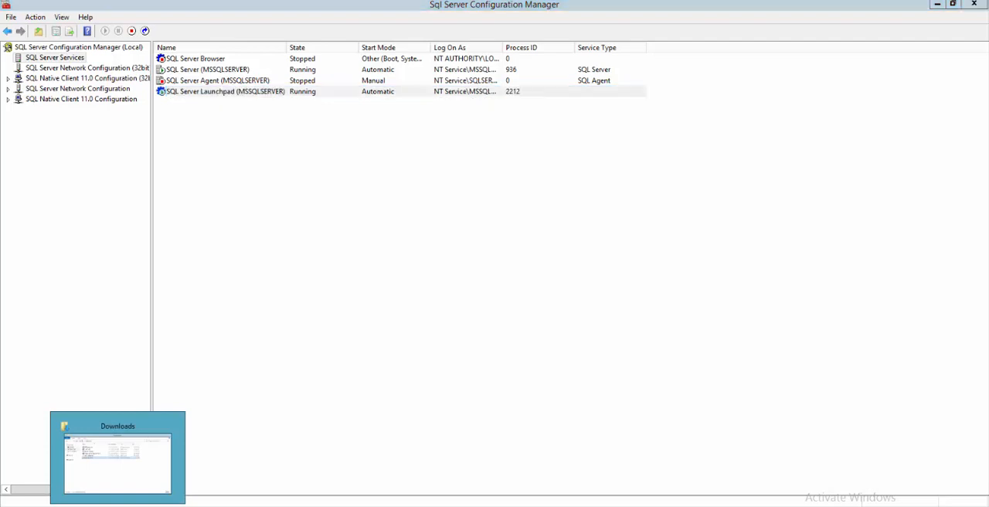
pyautogui.click(398, 263)
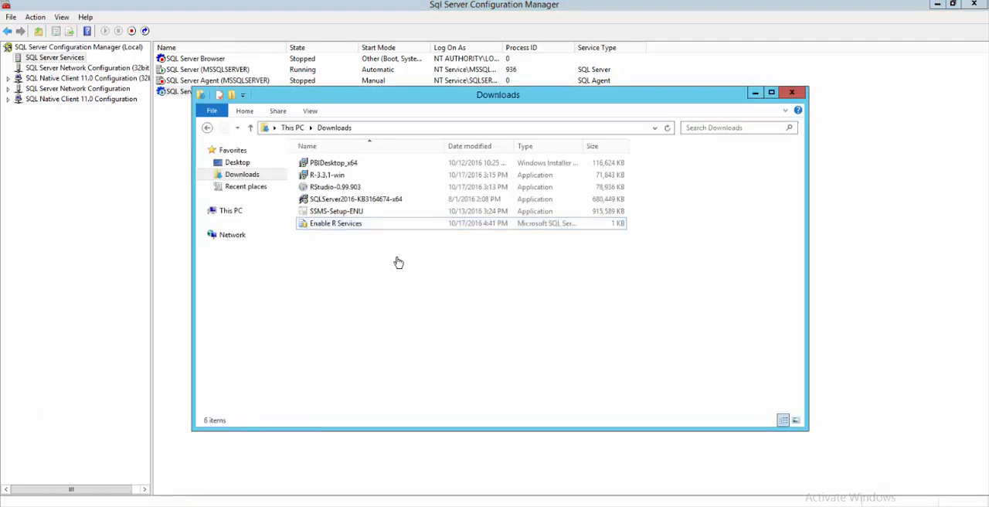
pyautogui.click(344, 226)
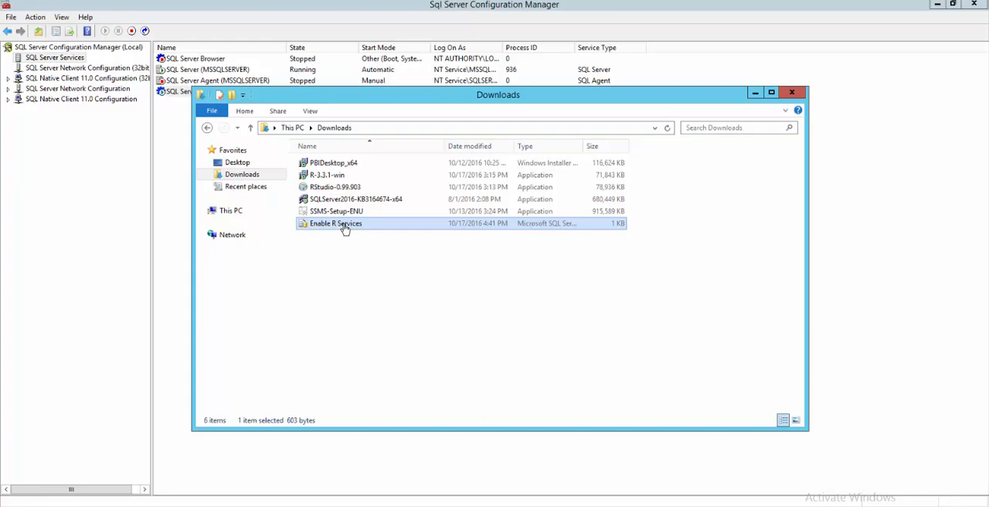
pyautogui.doubleClick(345, 227)
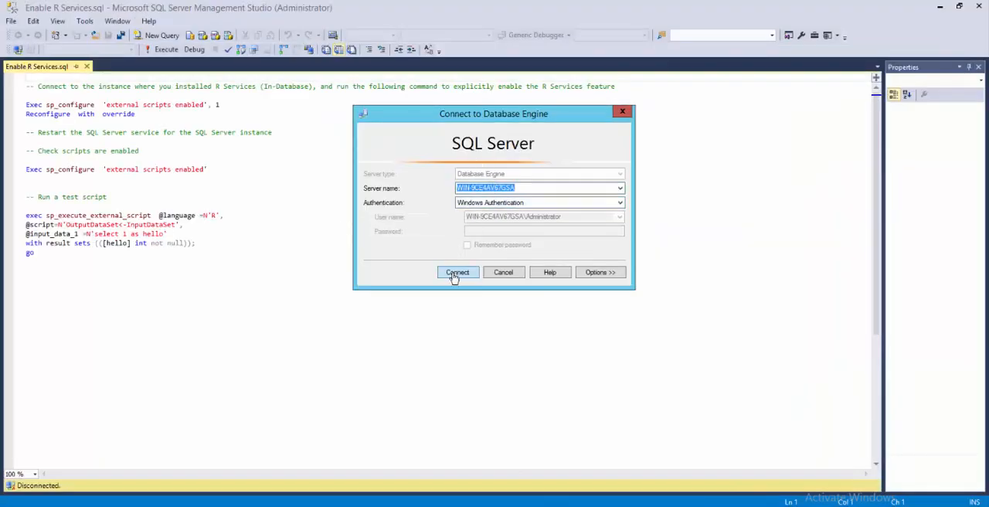
pyautogui.click(456, 273)
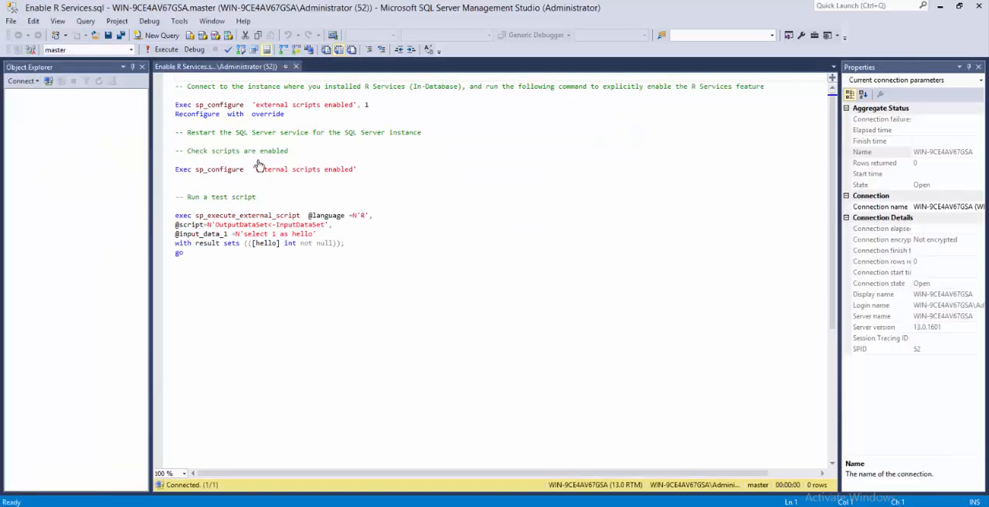
pyautogui.click(258, 162)
pyautogui.click(446, 273)
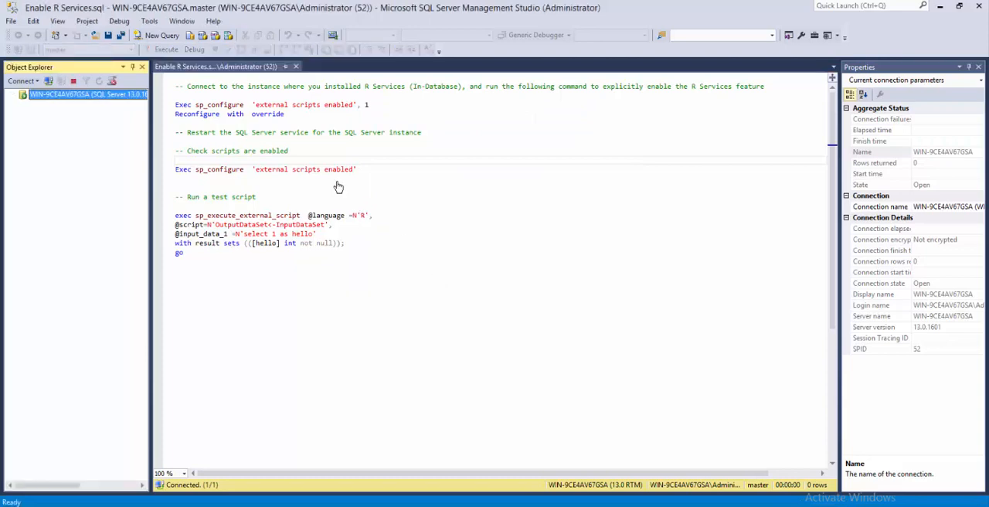
# Step: Run Exec sp_configure 'external scripts enabled', 1 and Reconfigure with override separately to enable external scripts
pyautogui.scroll(5, 338, 187)
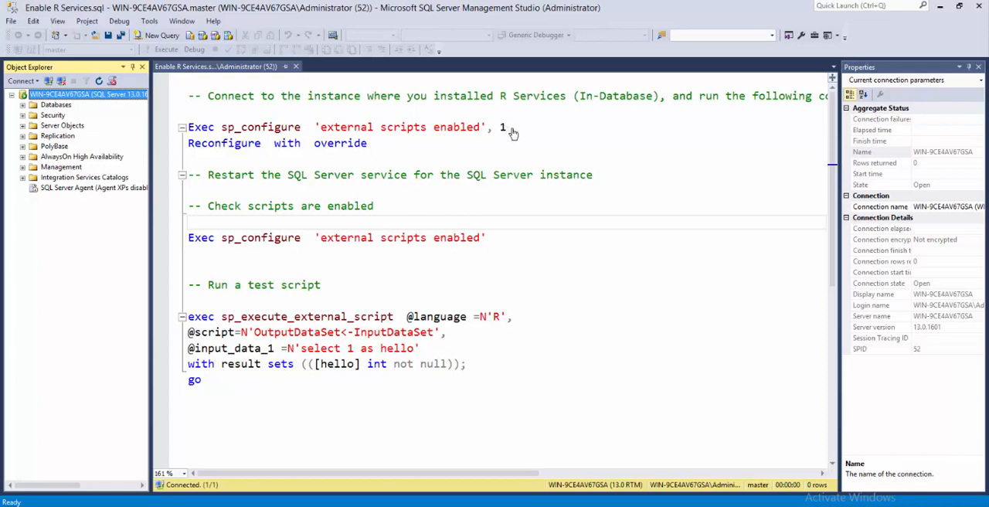
pyautogui.moveTo(508, 128); pyautogui.dragTo(180, 128)
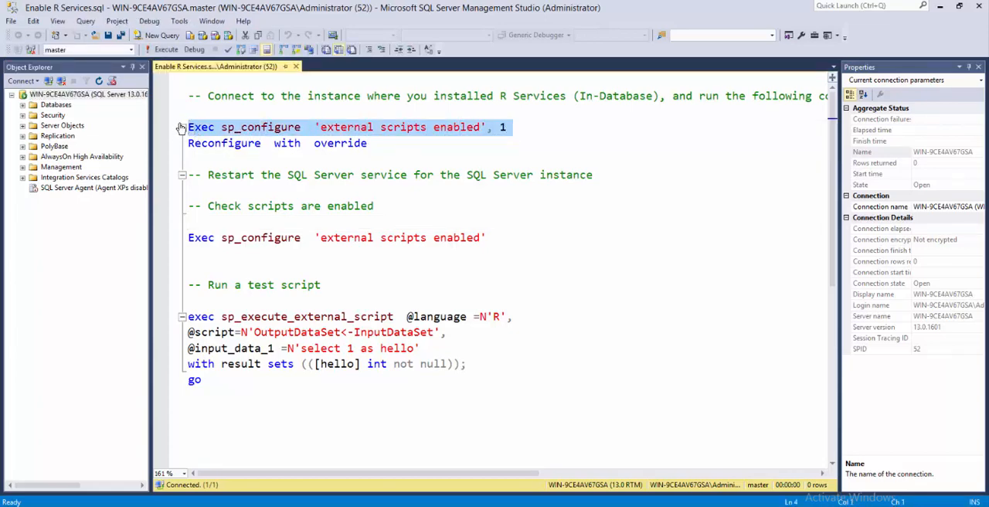
pyautogui.click(164, 49)
pyautogui.moveTo(383, 152); pyautogui.dragTo(184, 151)
pyautogui.click(164, 50)
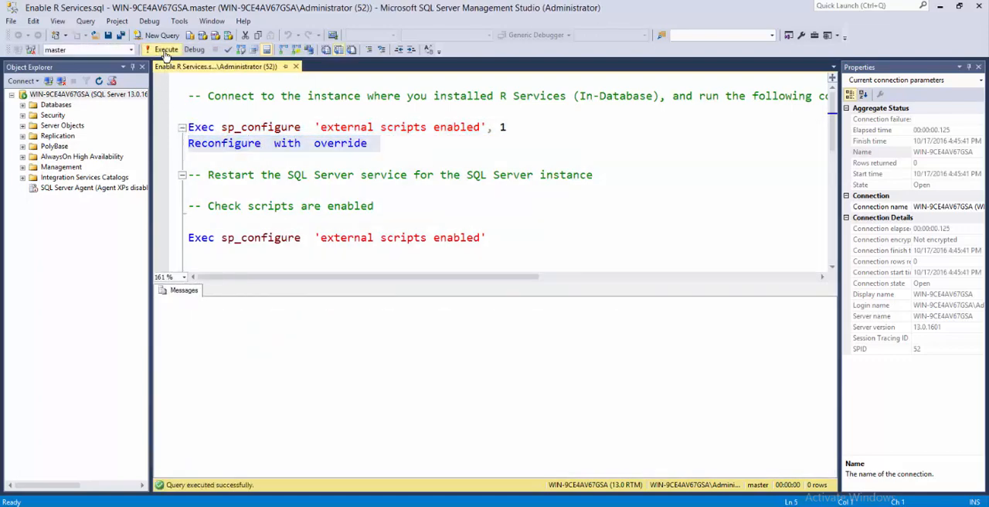
# Step: Switch to SQL Server Configuration Manager and restart the SQL Server (MSSQLSERVER) service
pyautogui.click(322, 177)
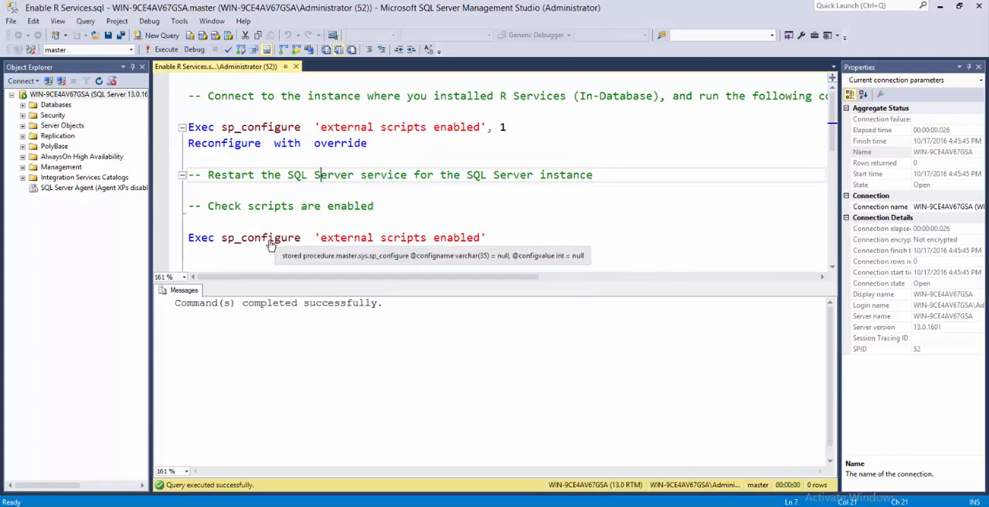
pyautogui.click(151, 504)
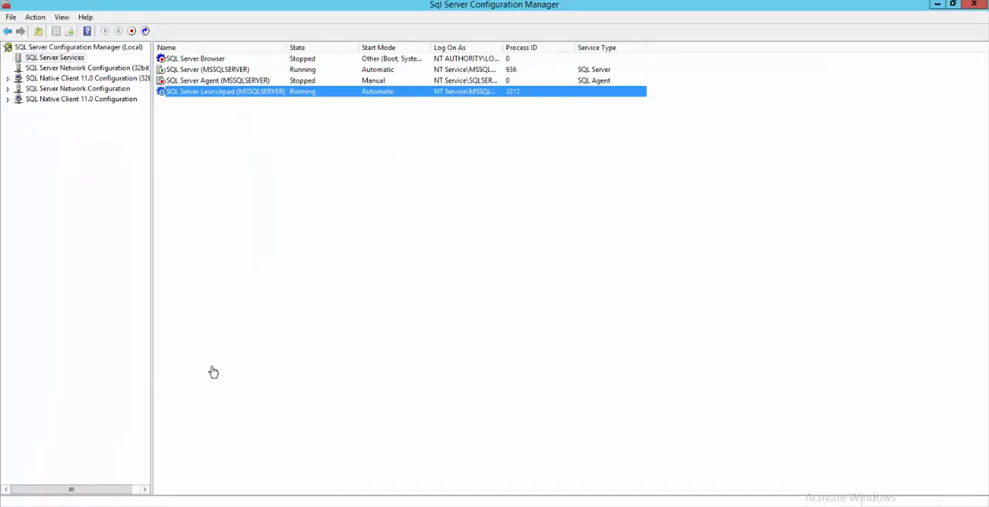
pyautogui.click(218, 72)
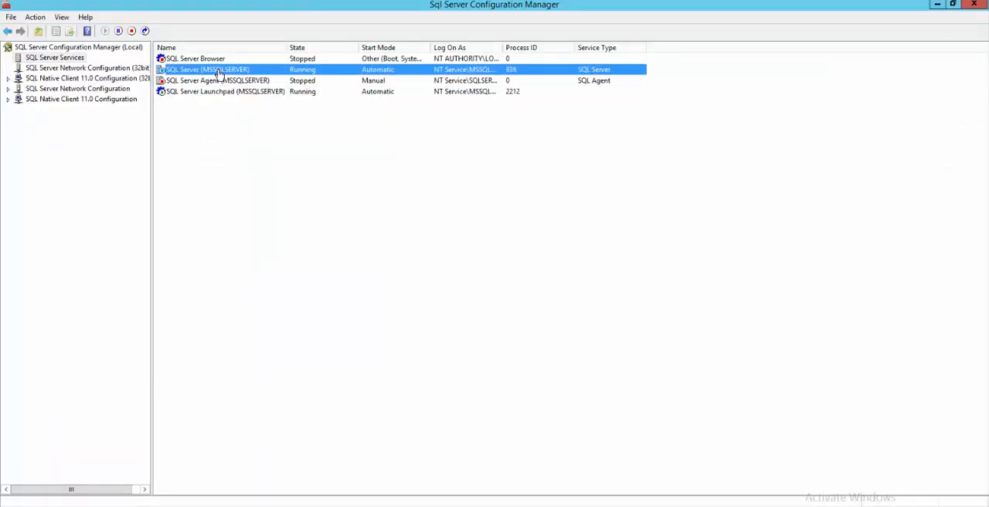
pyautogui.rightClick(218, 71)
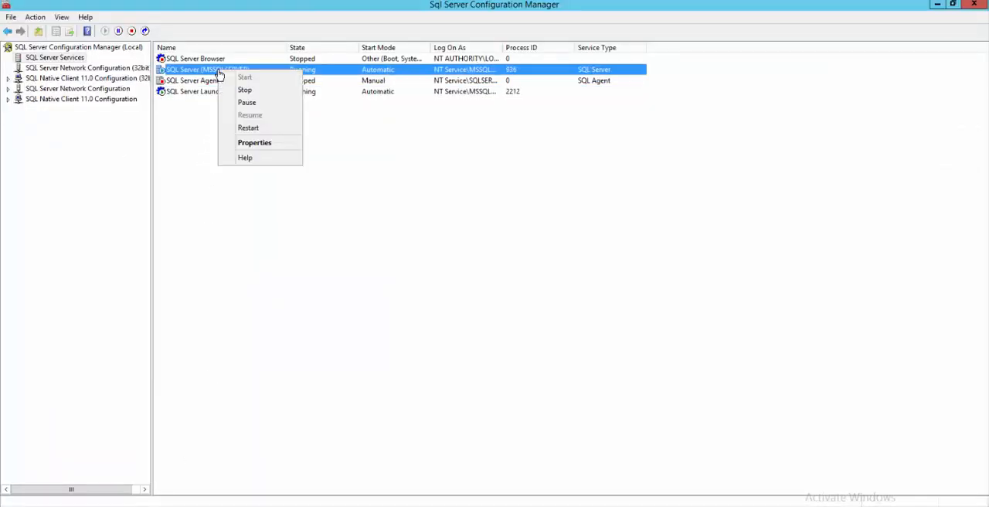
pyautogui.click(255, 127)
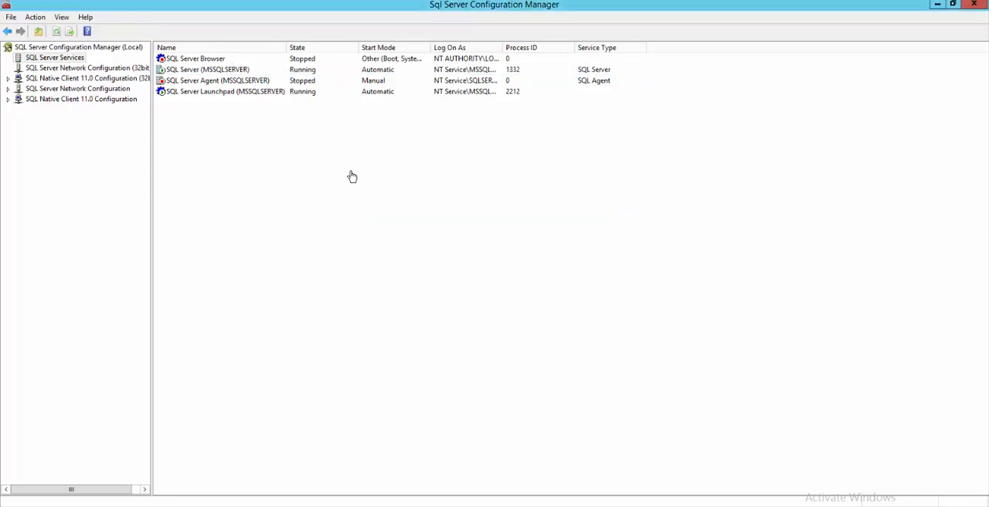
# Step: Restart the SQL Server Launchpad (MSSQLSERVER) service as well
pyautogui.click(243, 92)
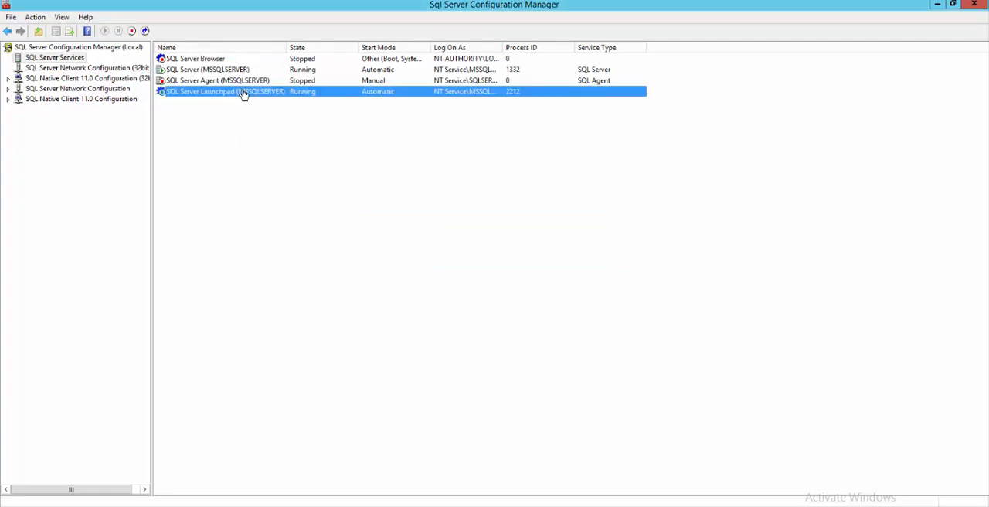
pyautogui.rightClick(244, 93)
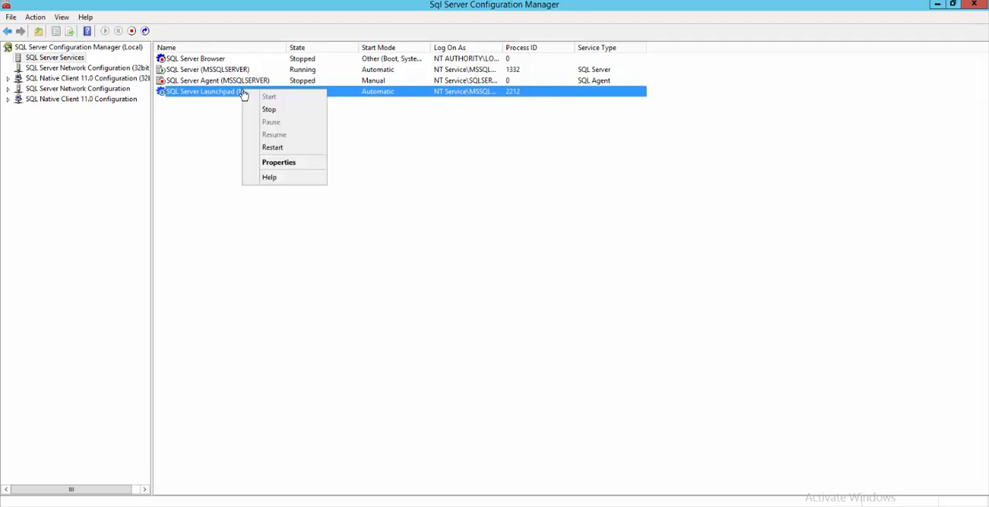
pyautogui.click(275, 148)
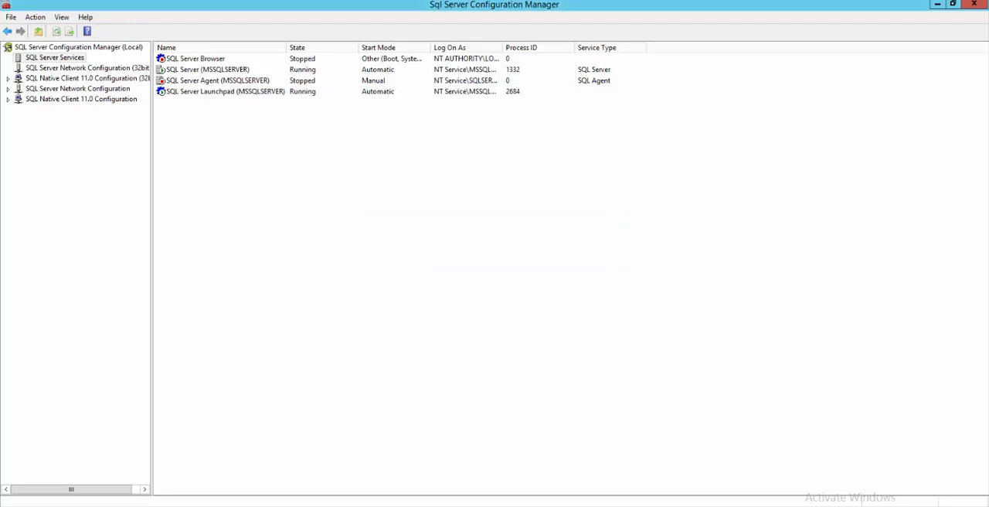
# Step: Return to SQL Server Management Studio, run only Exec sp_configure 'external scripts enabled', and check its config_value and run_value
pyautogui.moveTo(231, 500)
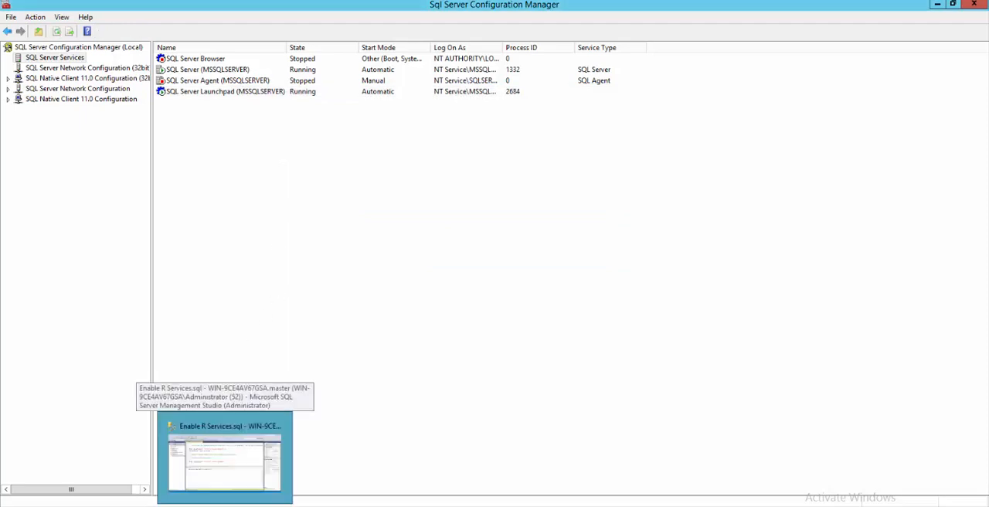
pyautogui.click(262, 452)
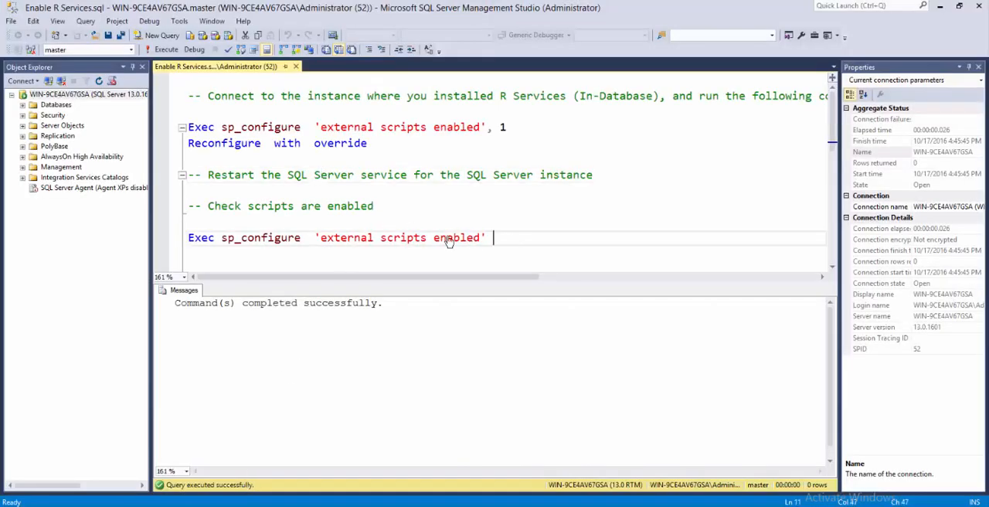
pyautogui.moveTo(509, 238); pyautogui.dragTo(182, 241)
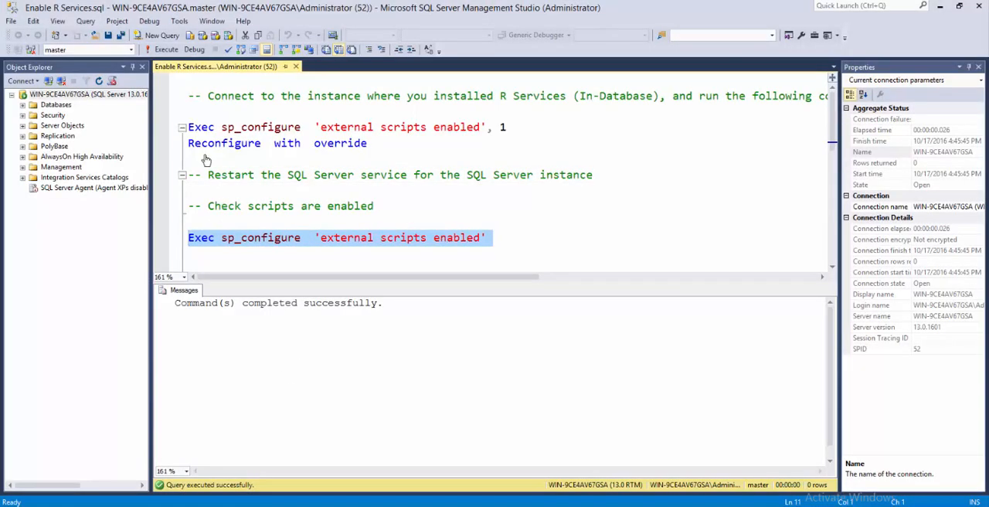
pyautogui.click(164, 49)
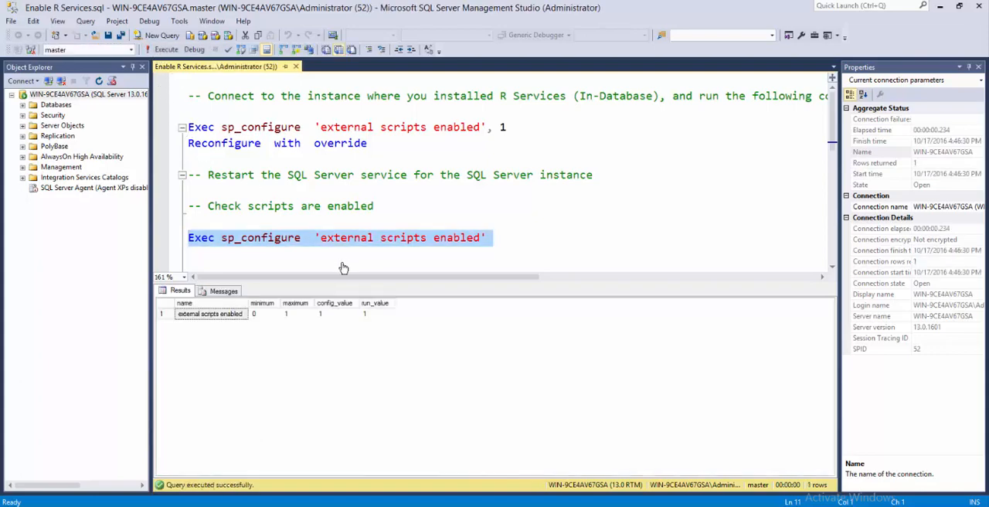
pyautogui.click(338, 315)
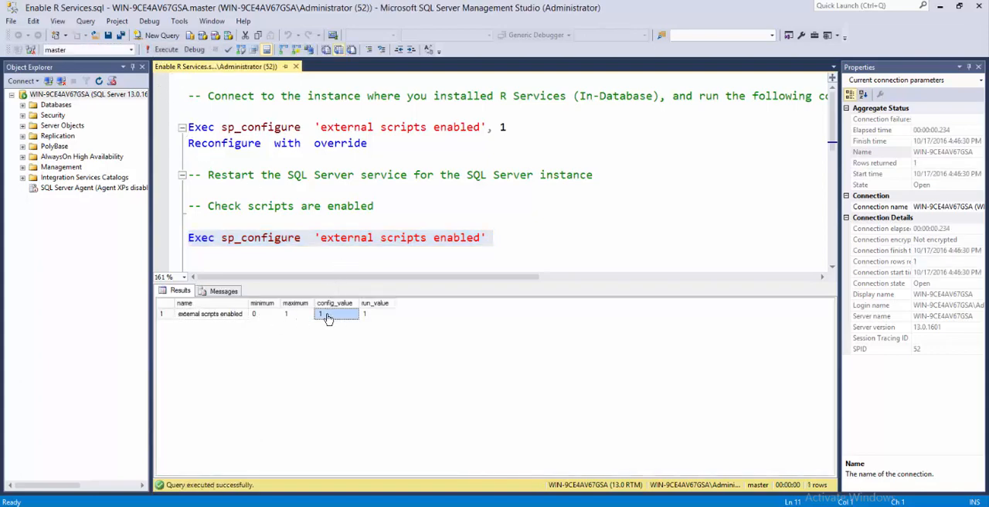
pyautogui.click(364, 316)
# Step: Run the sp_execute_external_script test block for language R, from exec through go, with input query 'select 1 as hello'
pyautogui.click(329, 243)
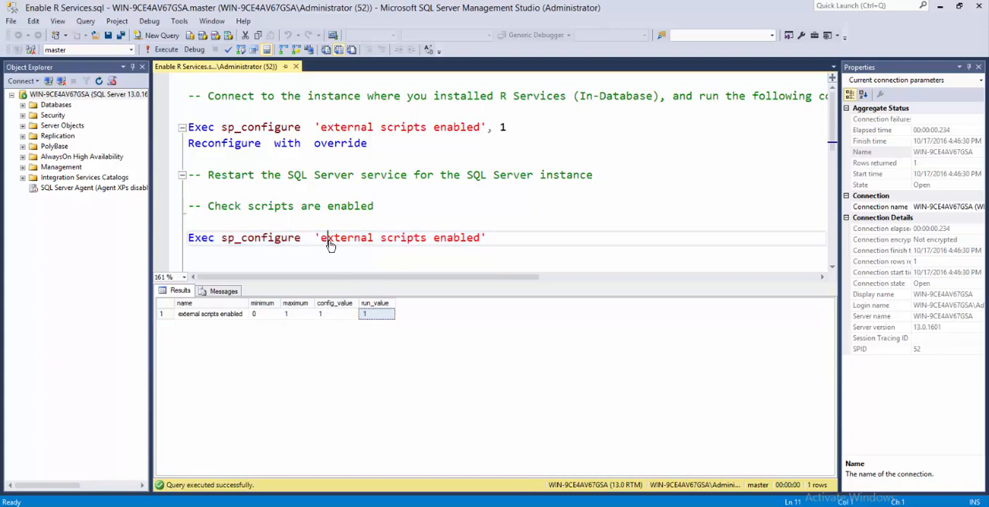
pyautogui.scroll(-4, 329, 245)
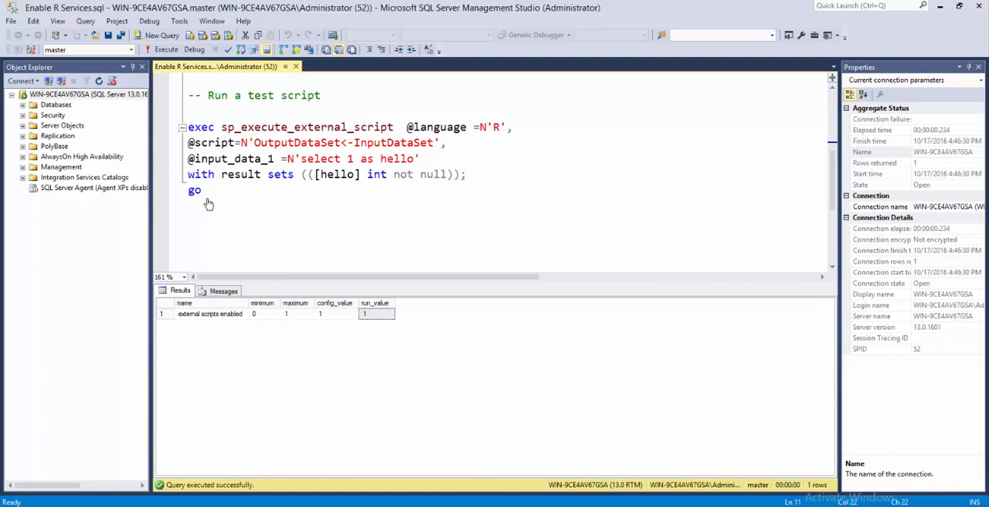
pyautogui.moveTo(203, 191); pyautogui.dragTo(176, 128)
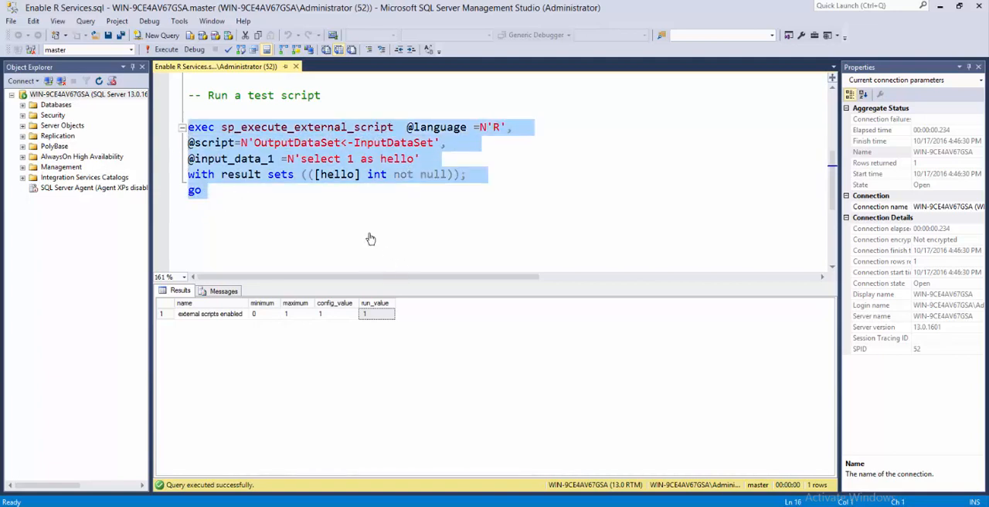
pyautogui.click(165, 51)
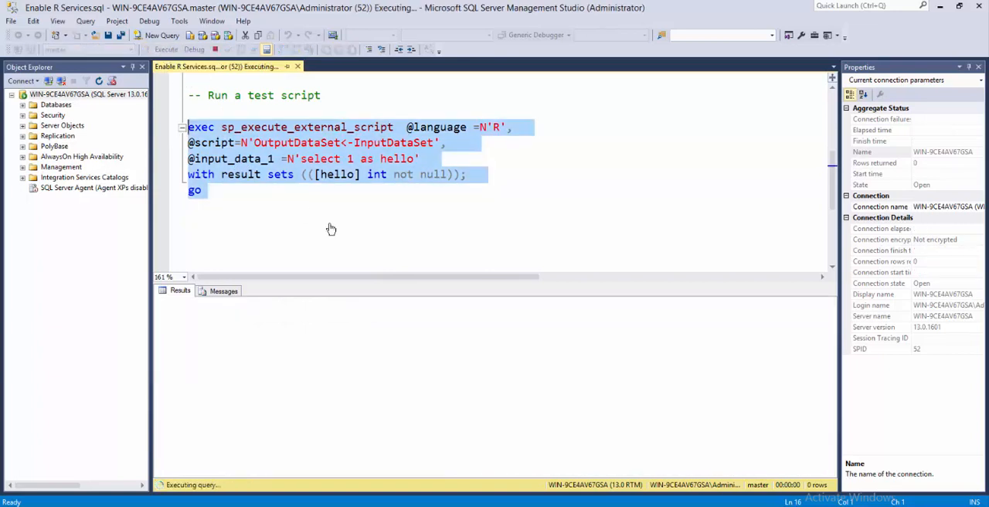